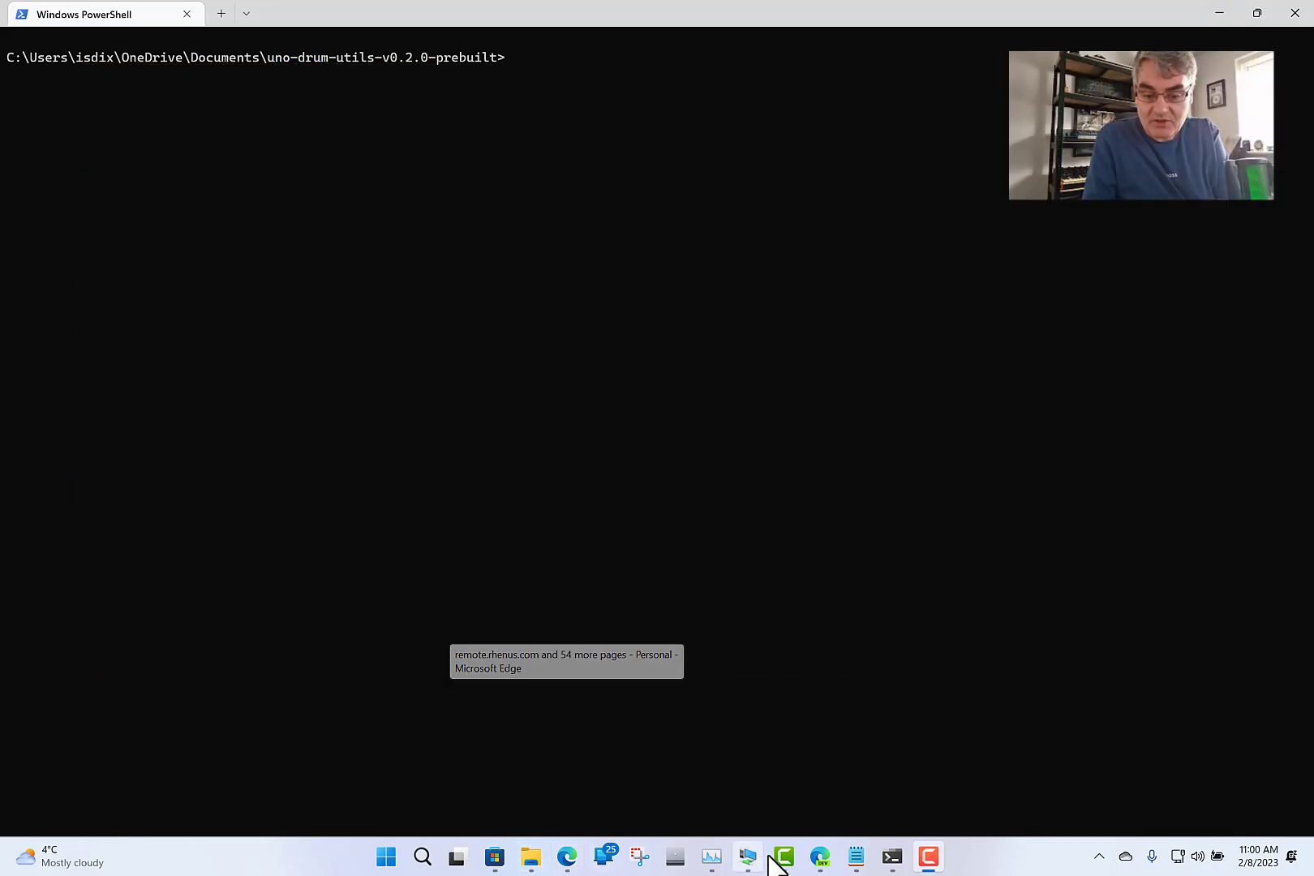
Switch to Microsoft Edge and show the uno-drum-utils v0.2.0 release page on GitHub.
click(818, 858)
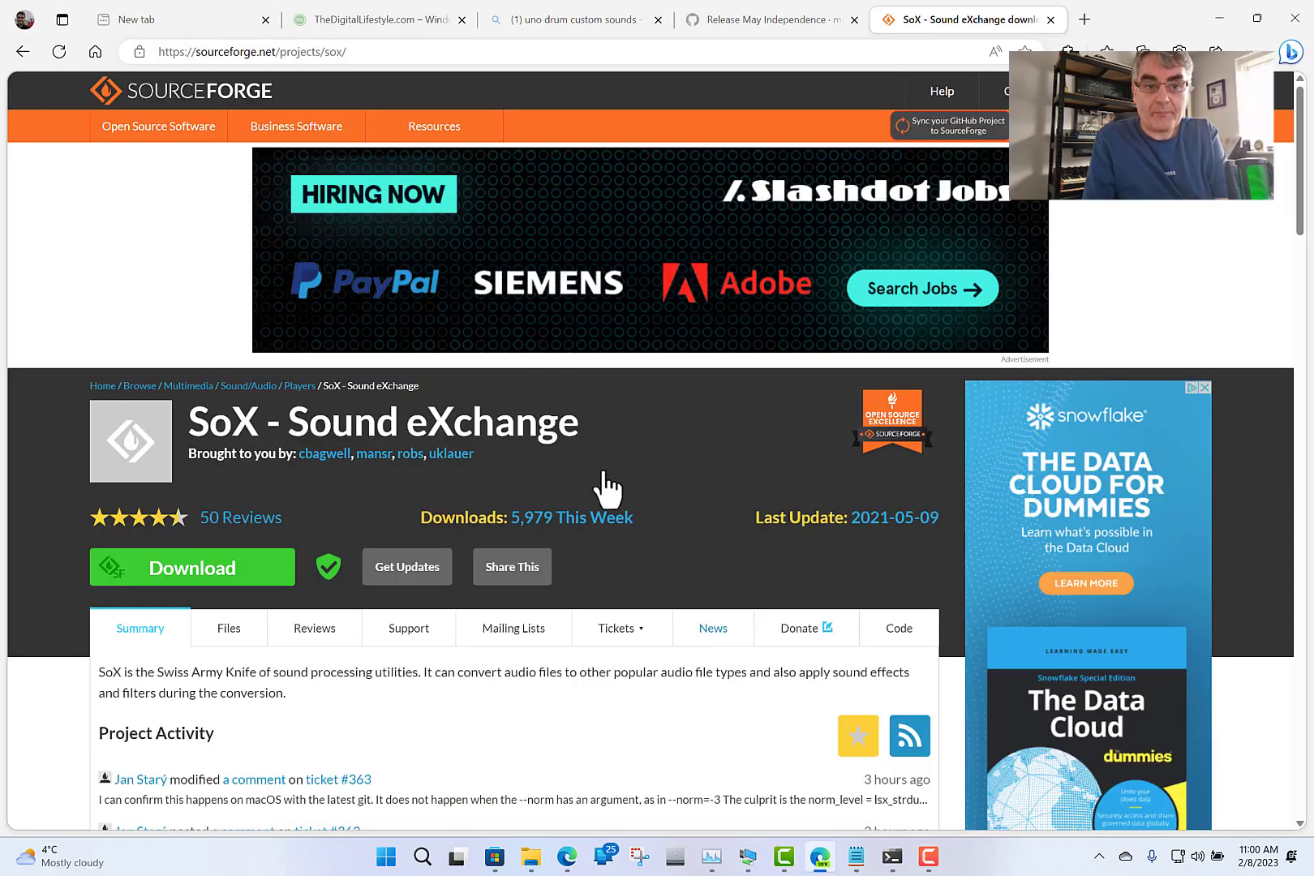
click(738, 22)
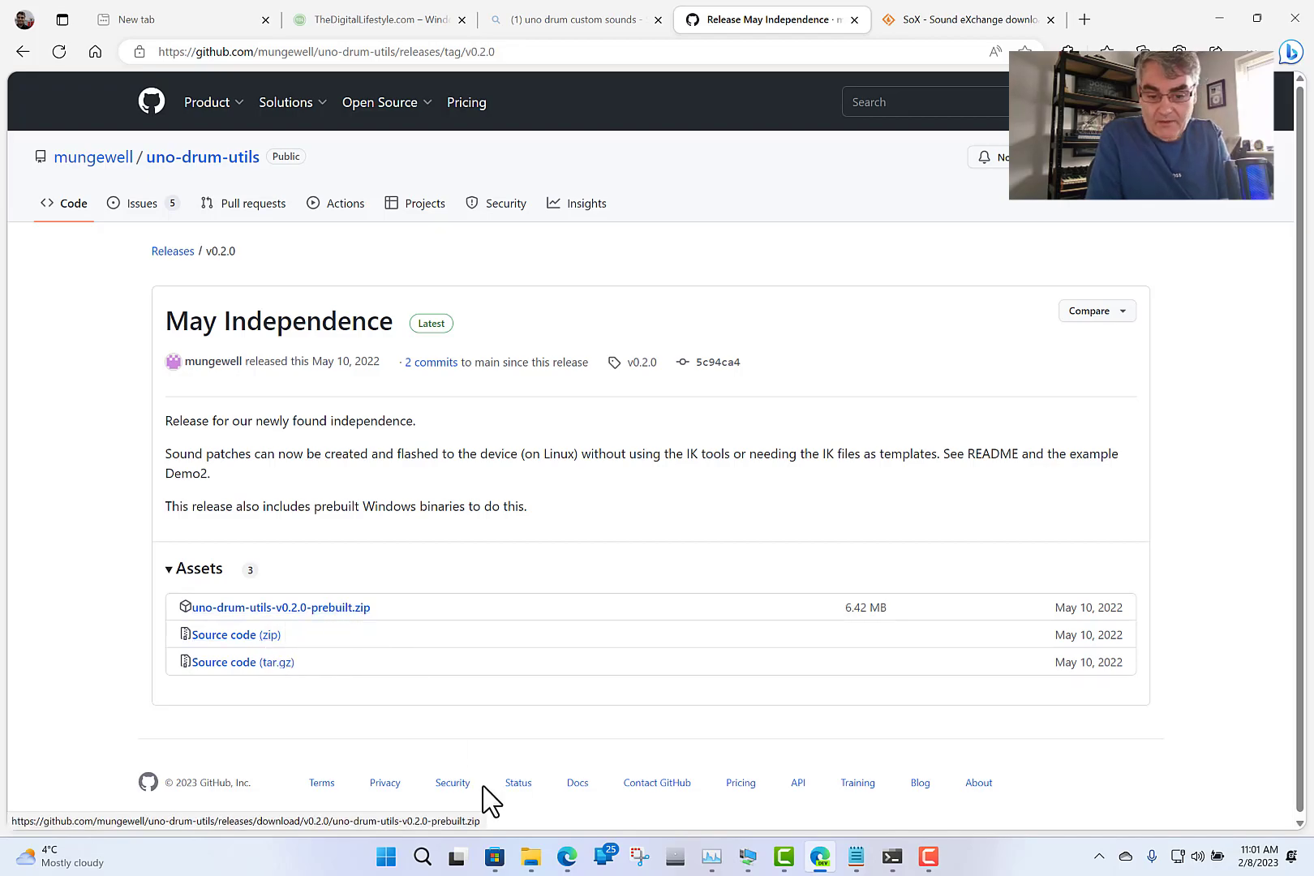
Switch to the sound_pack_demo folder in File Explorer and go up to its parent folder, uno-drum-utils-v0.2.0-prebuilt.
mouse_move(535, 862)
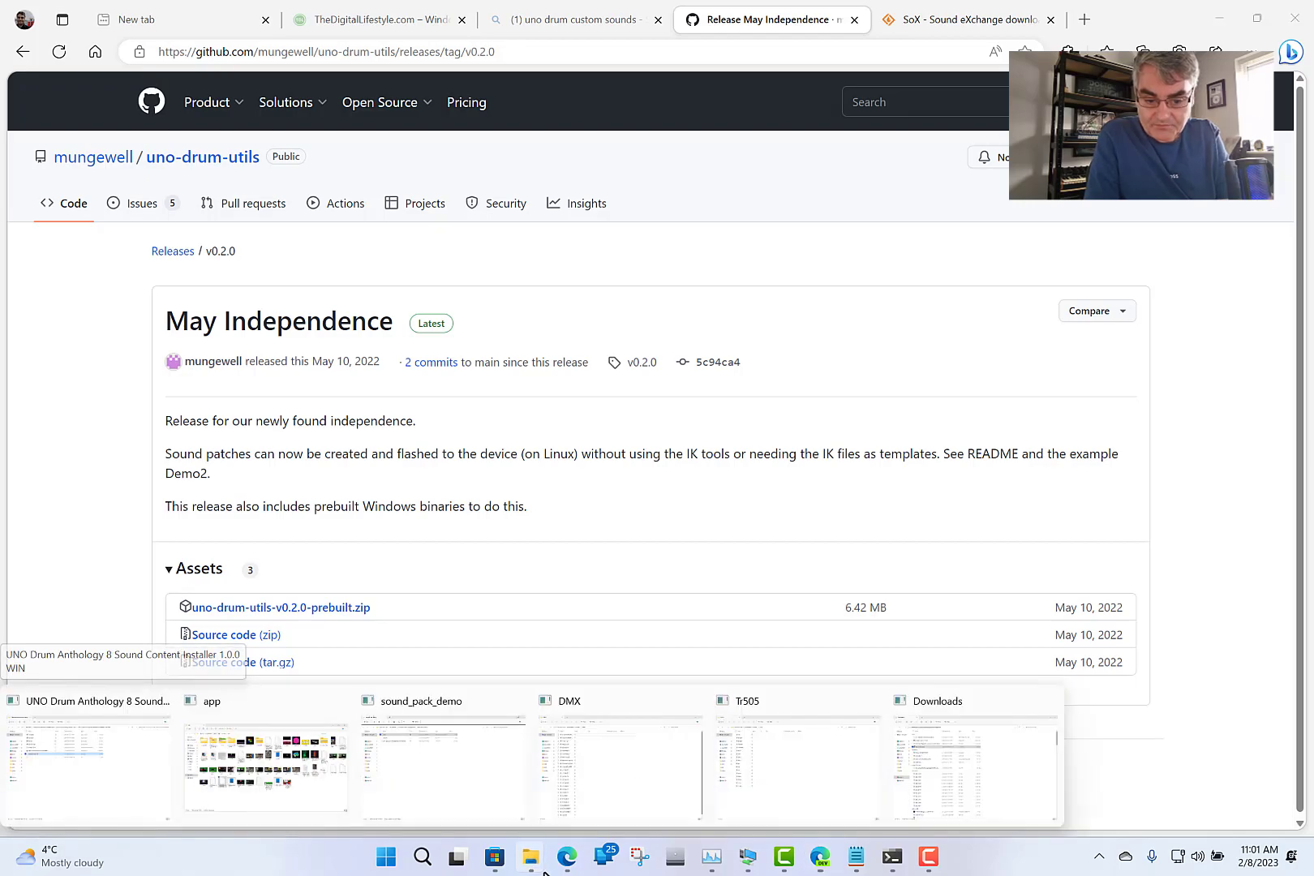
click(451, 812)
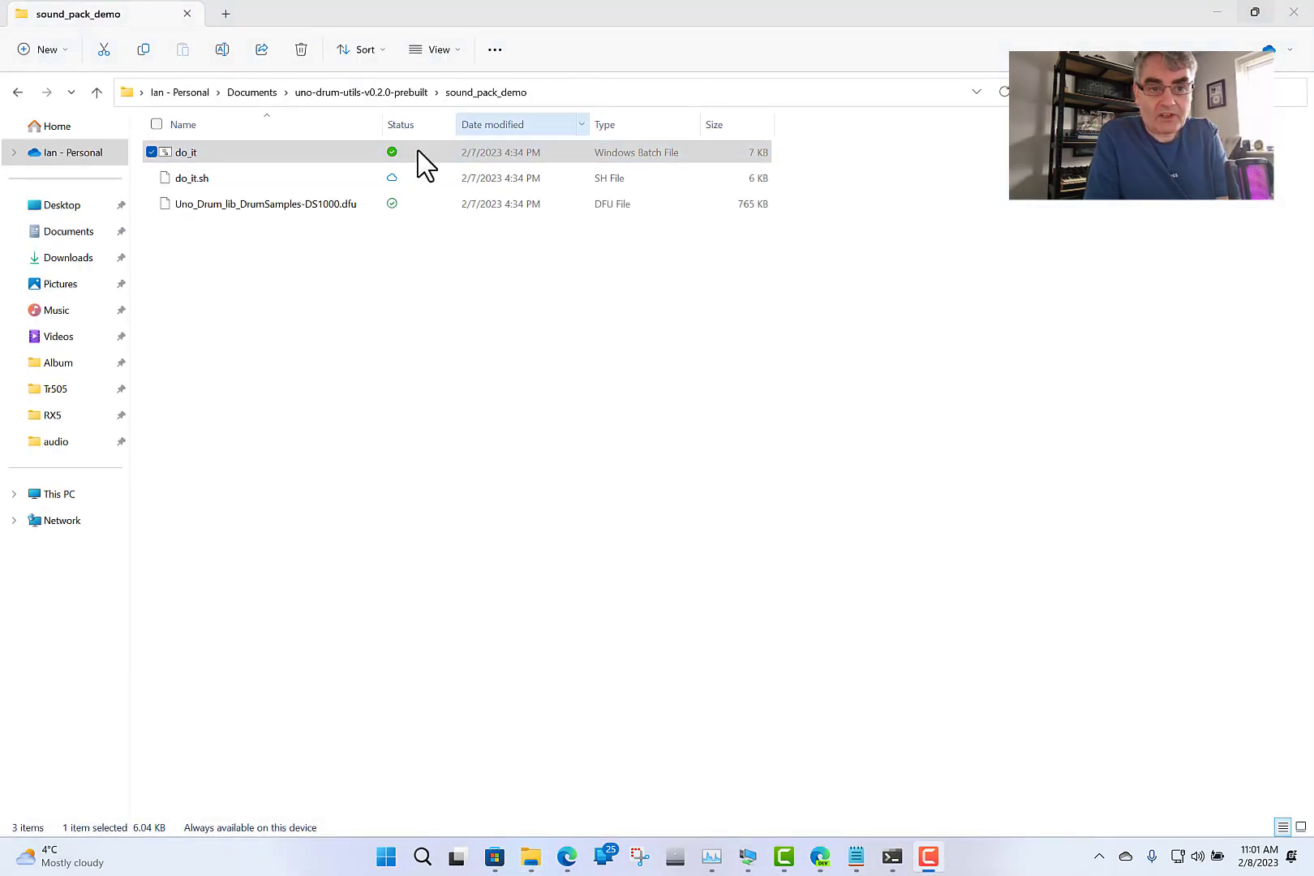
click(327, 94)
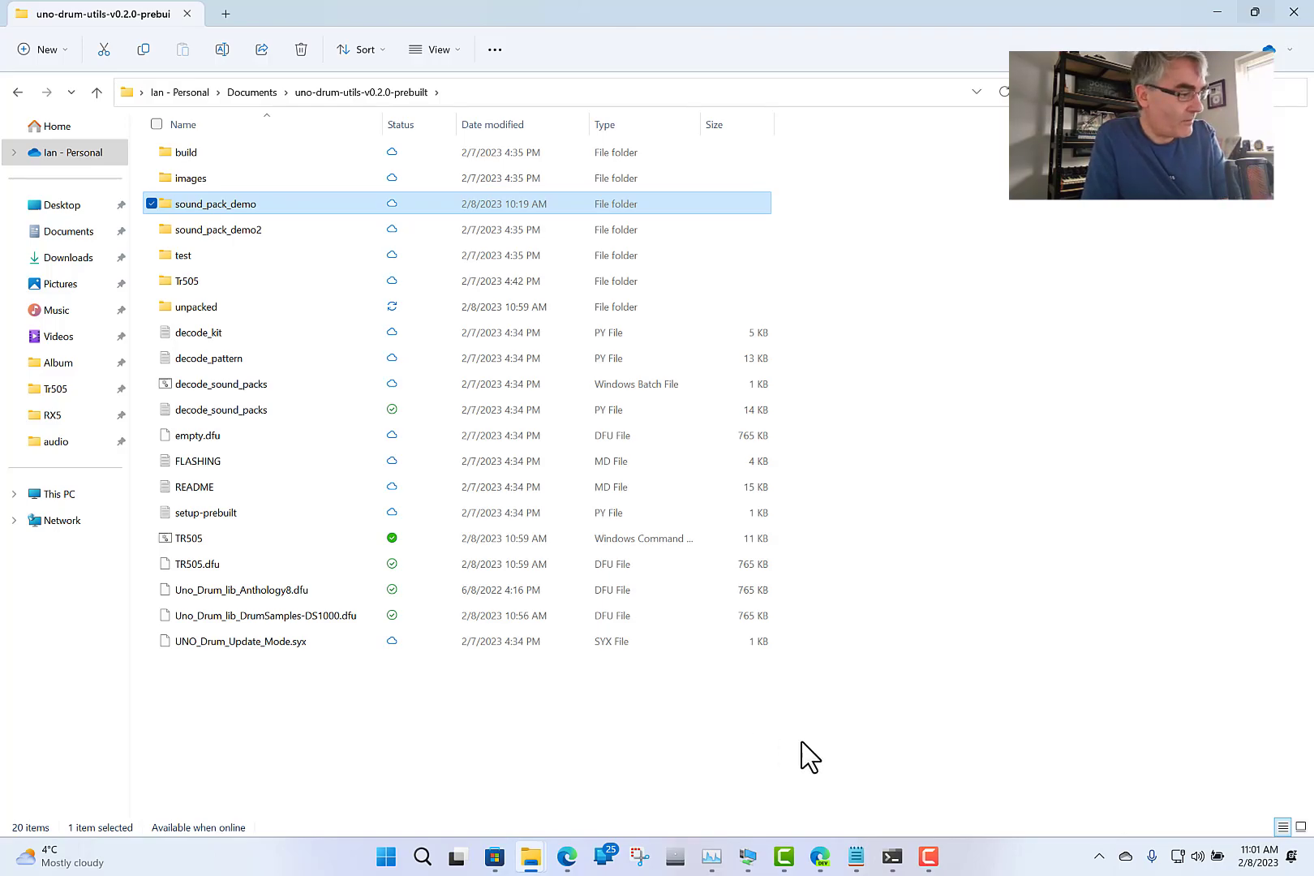
Review the beginning of the TR505 script in Notepad, and minimize it to return to the uno-drum-utils-v0.2.0-prebuilt folder.
mouse_move(839, 855)
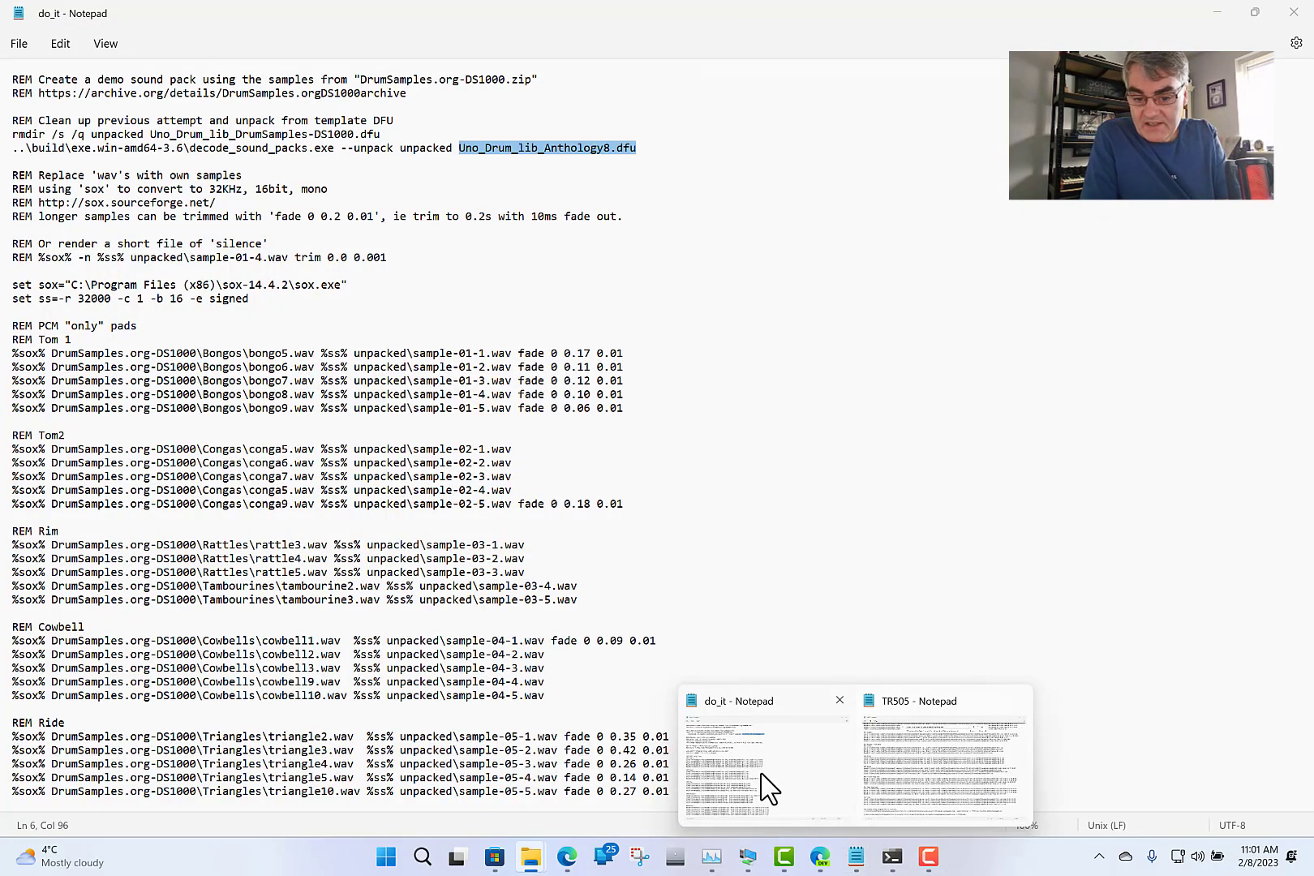
click(921, 751)
scroll(472, 357, up, 15)
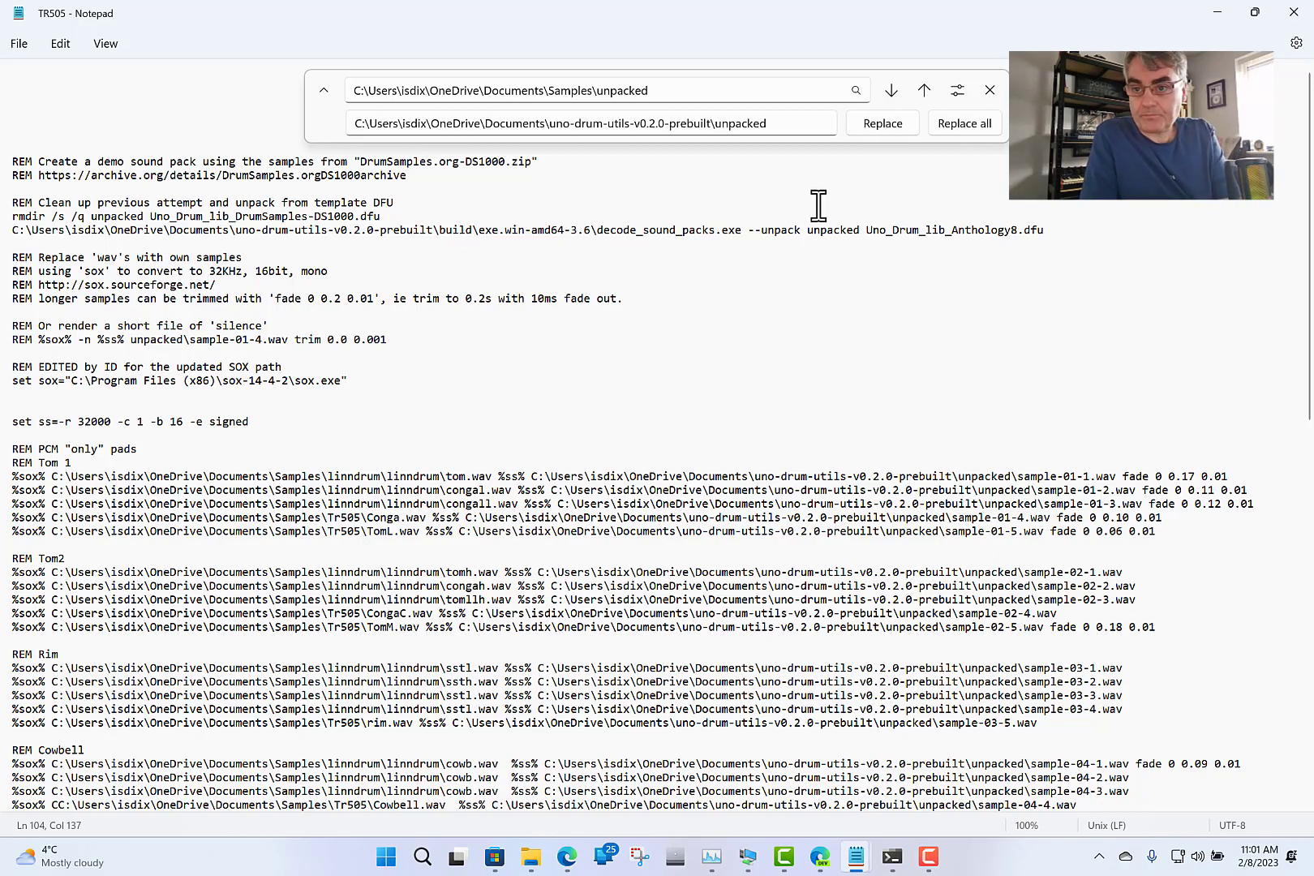
click(1205, 11)
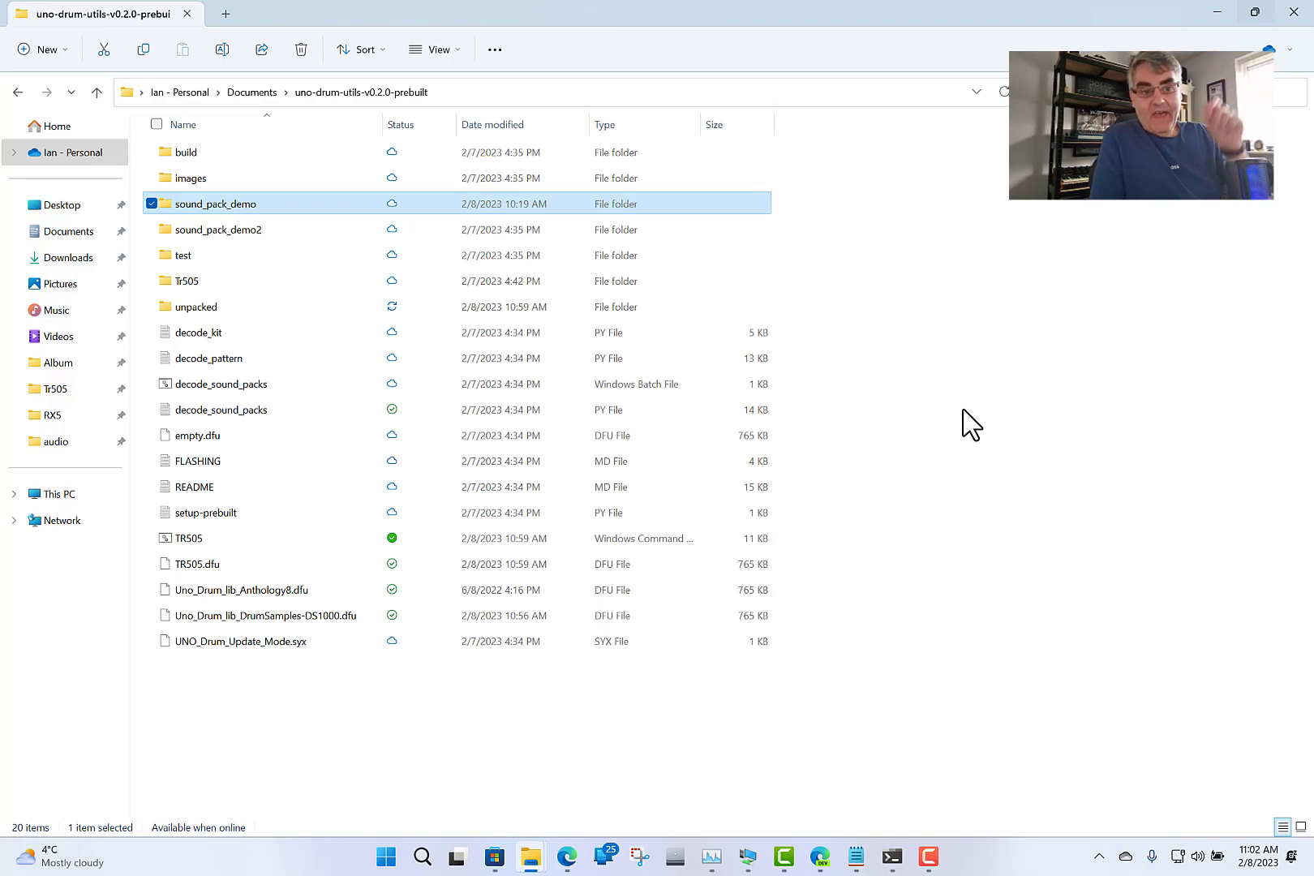
Inspect the contents of the Tr505 and sound_pack_demo folders, returning to uno-drum-utils-v0.2.0-prebuilt after each.
click(217, 283)
double_click(217, 283)
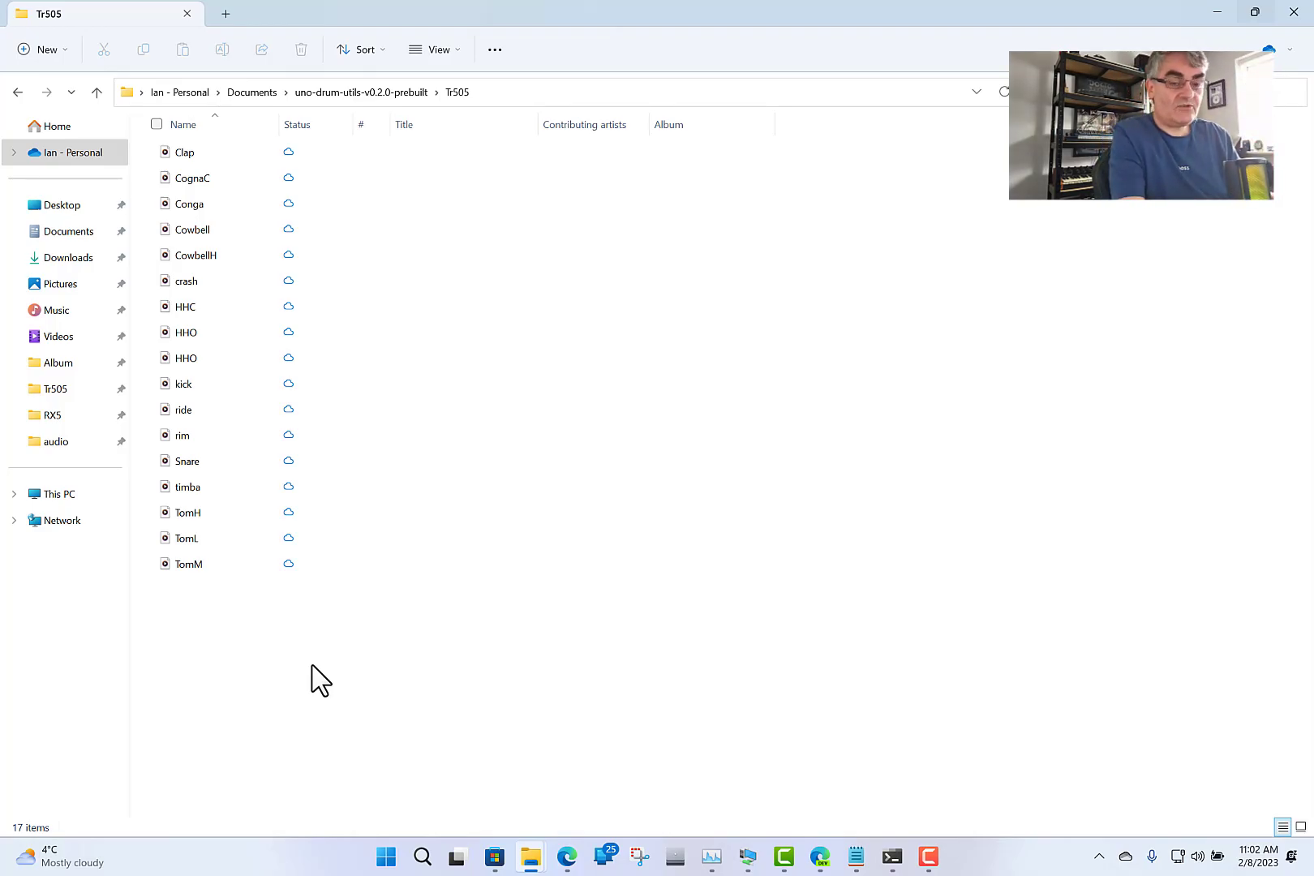
click(365, 93)
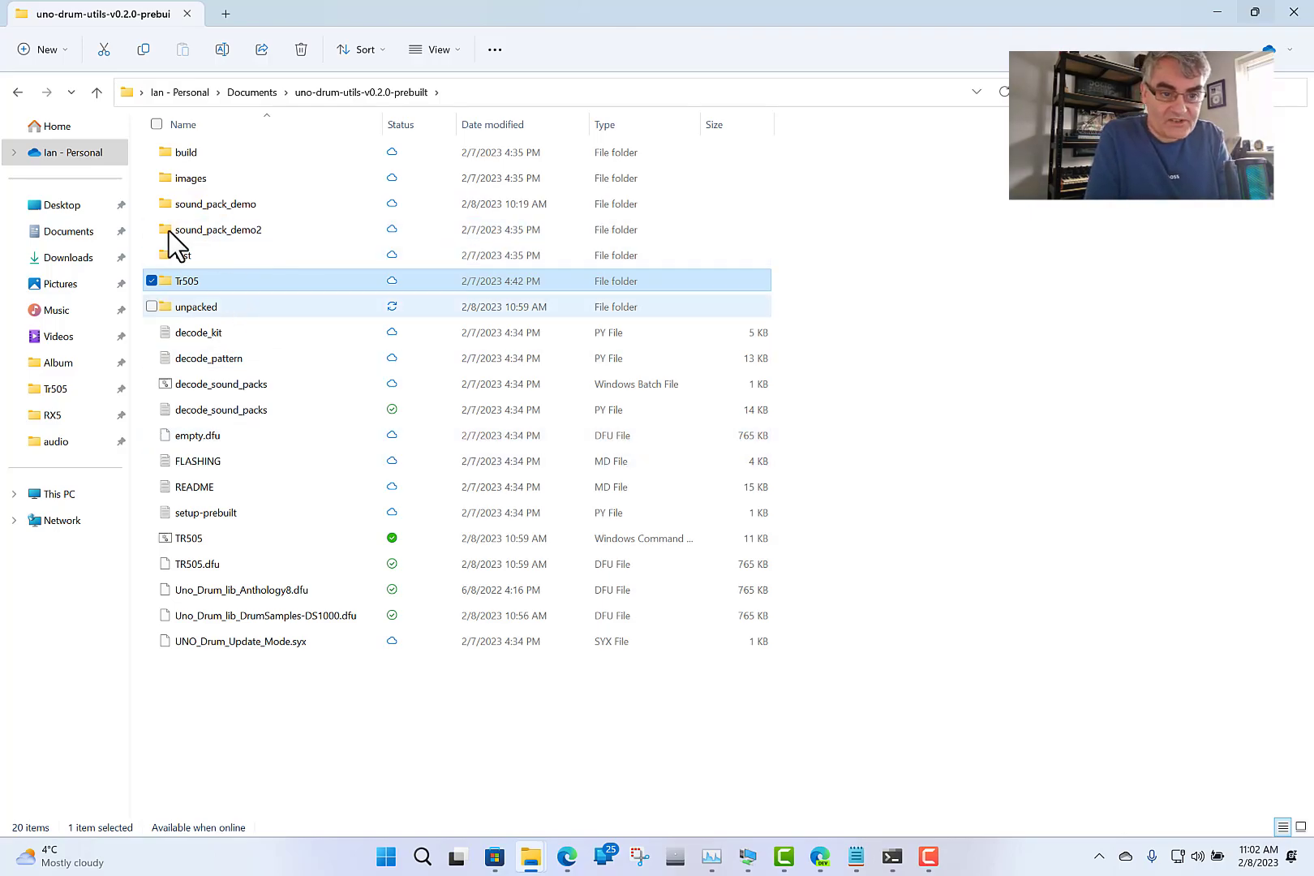
click(239, 205)
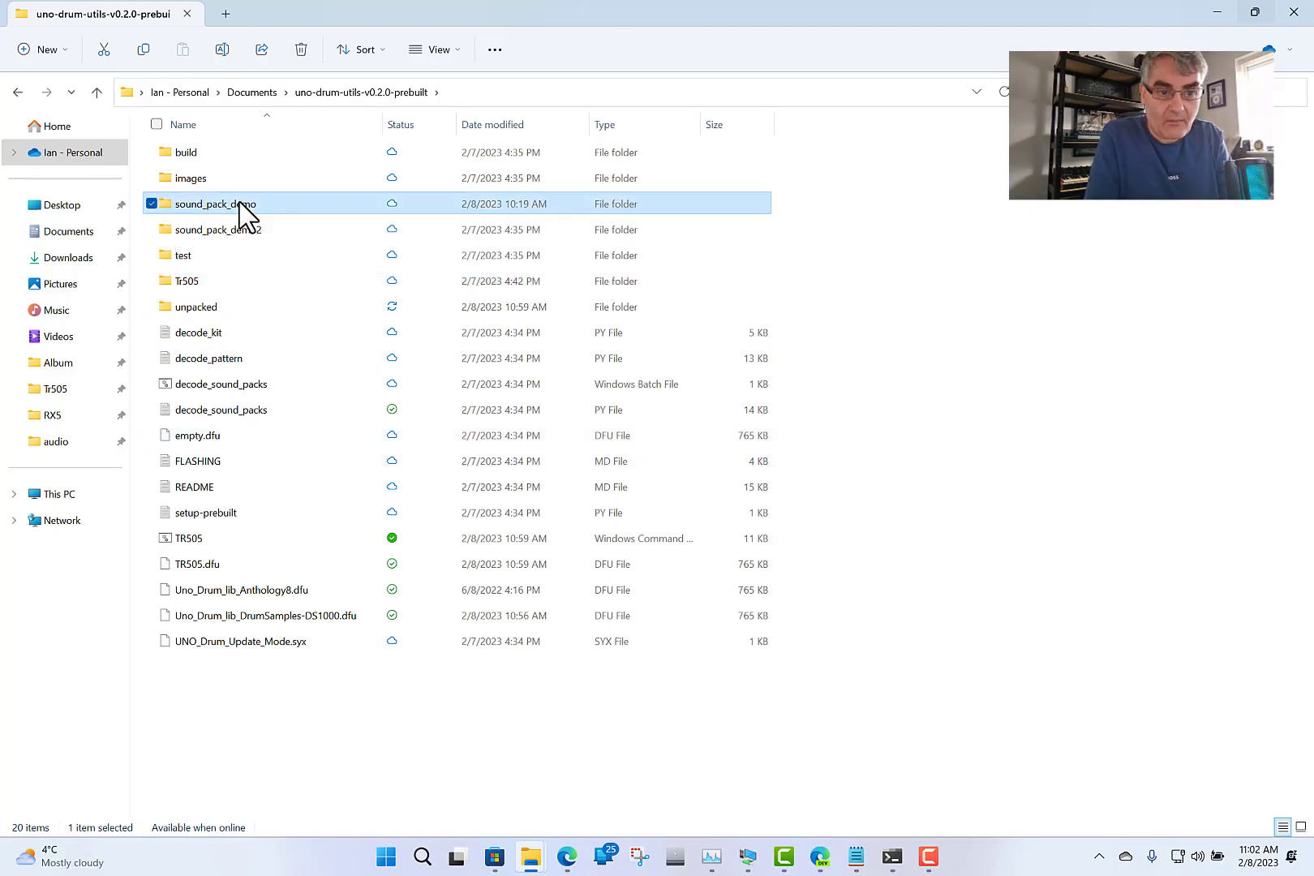
double_click(239, 205)
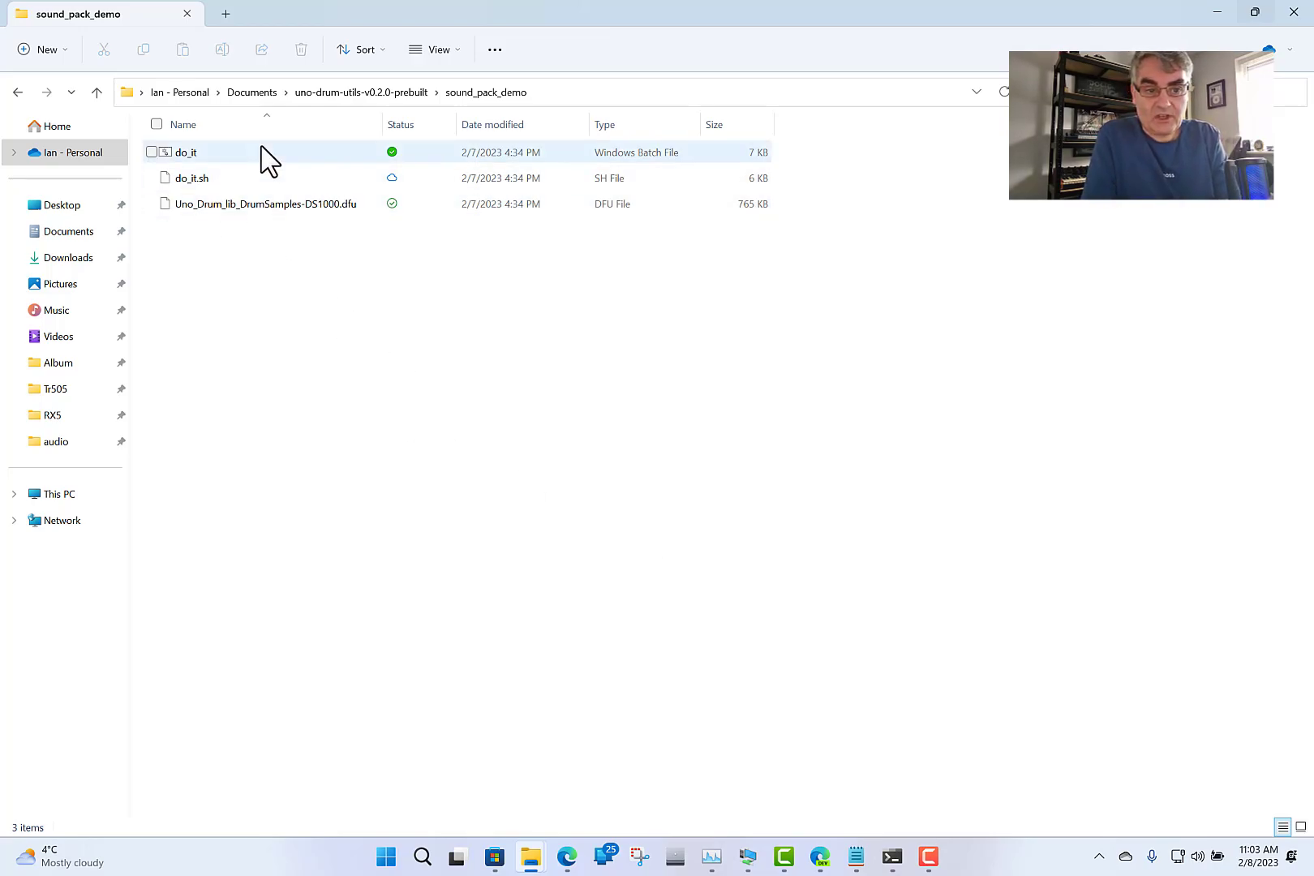
click(355, 92)
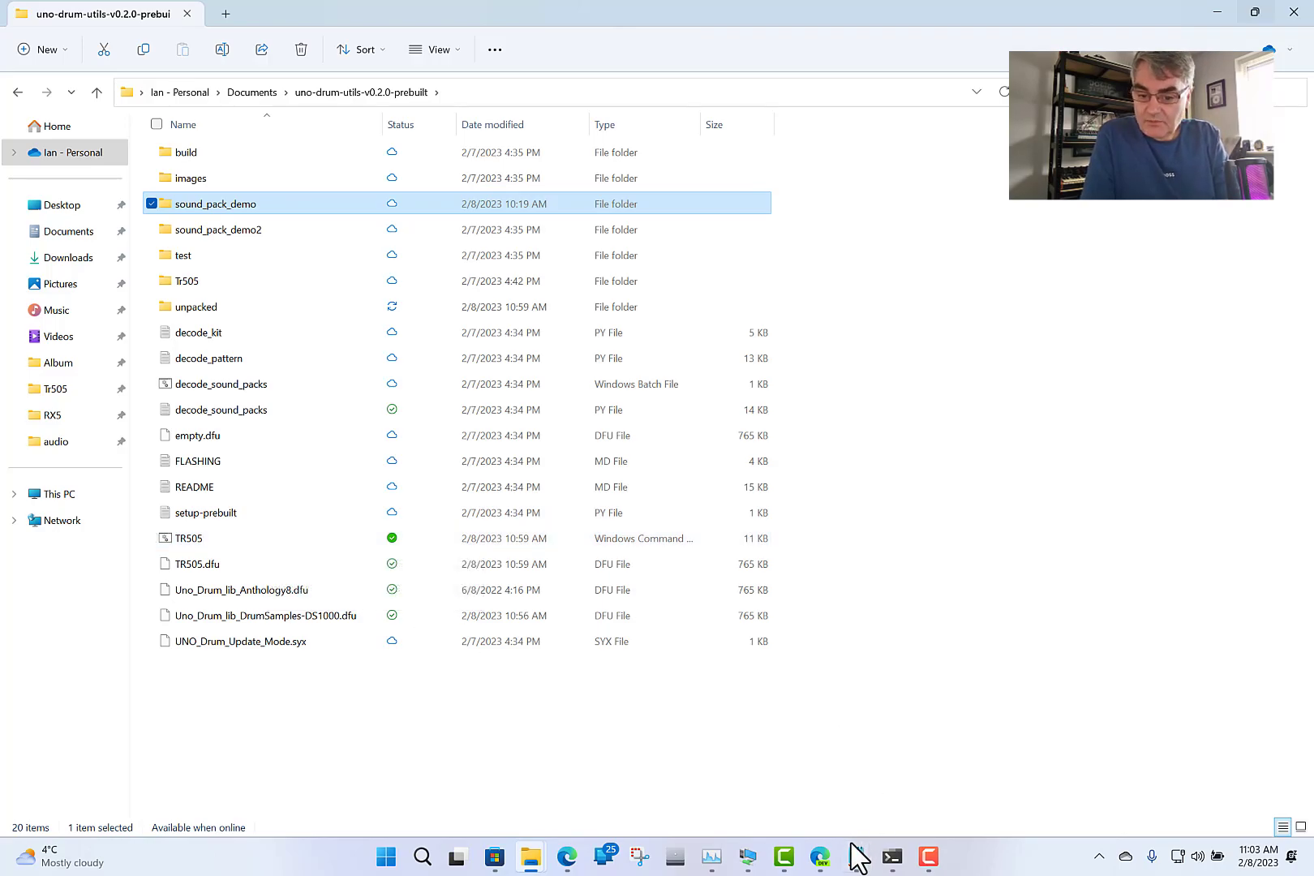
Compare the edited TR505 script with the original do_it batch file in Notepad, ending on TR505.
mouse_move(858, 866)
click(927, 782)
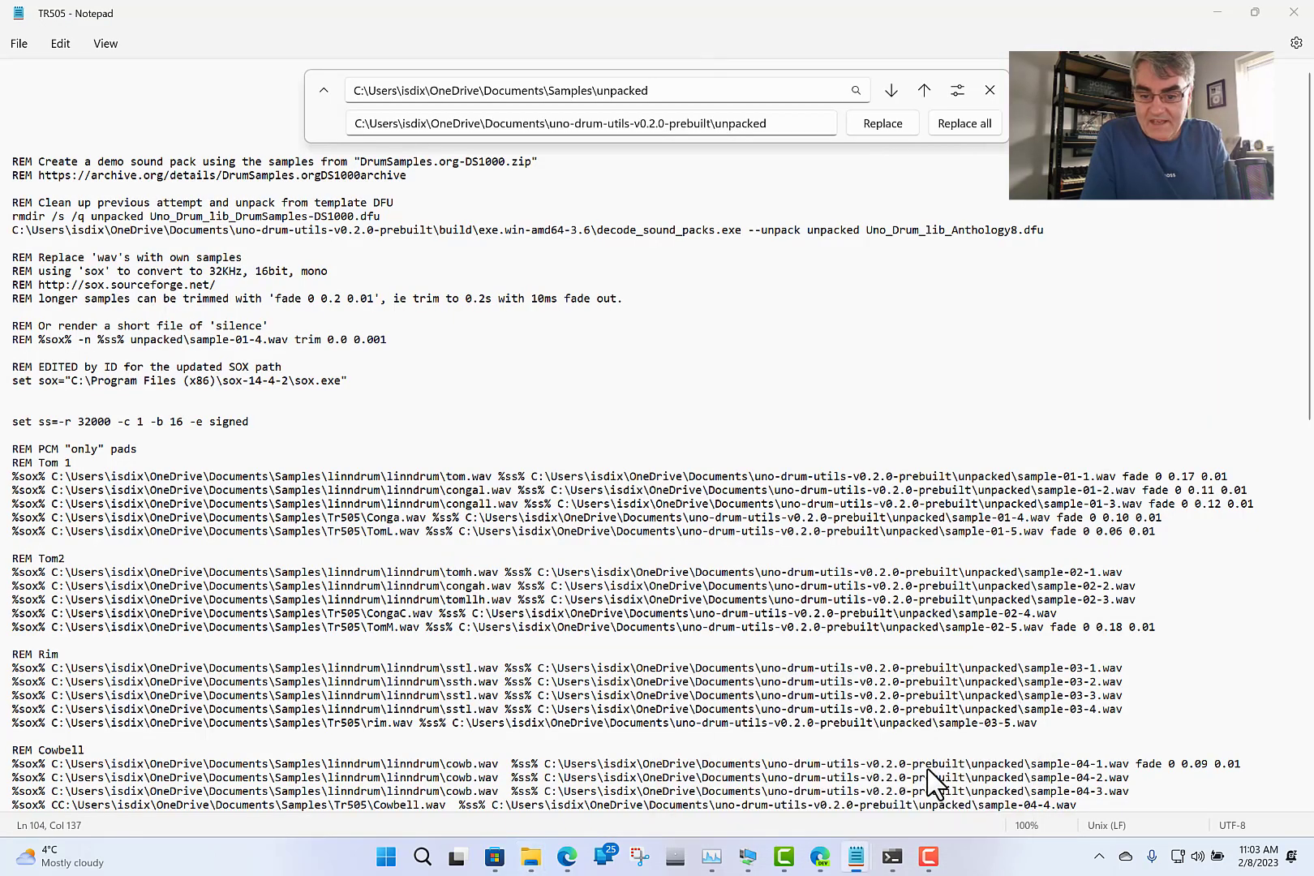
mouse_move(857, 860)
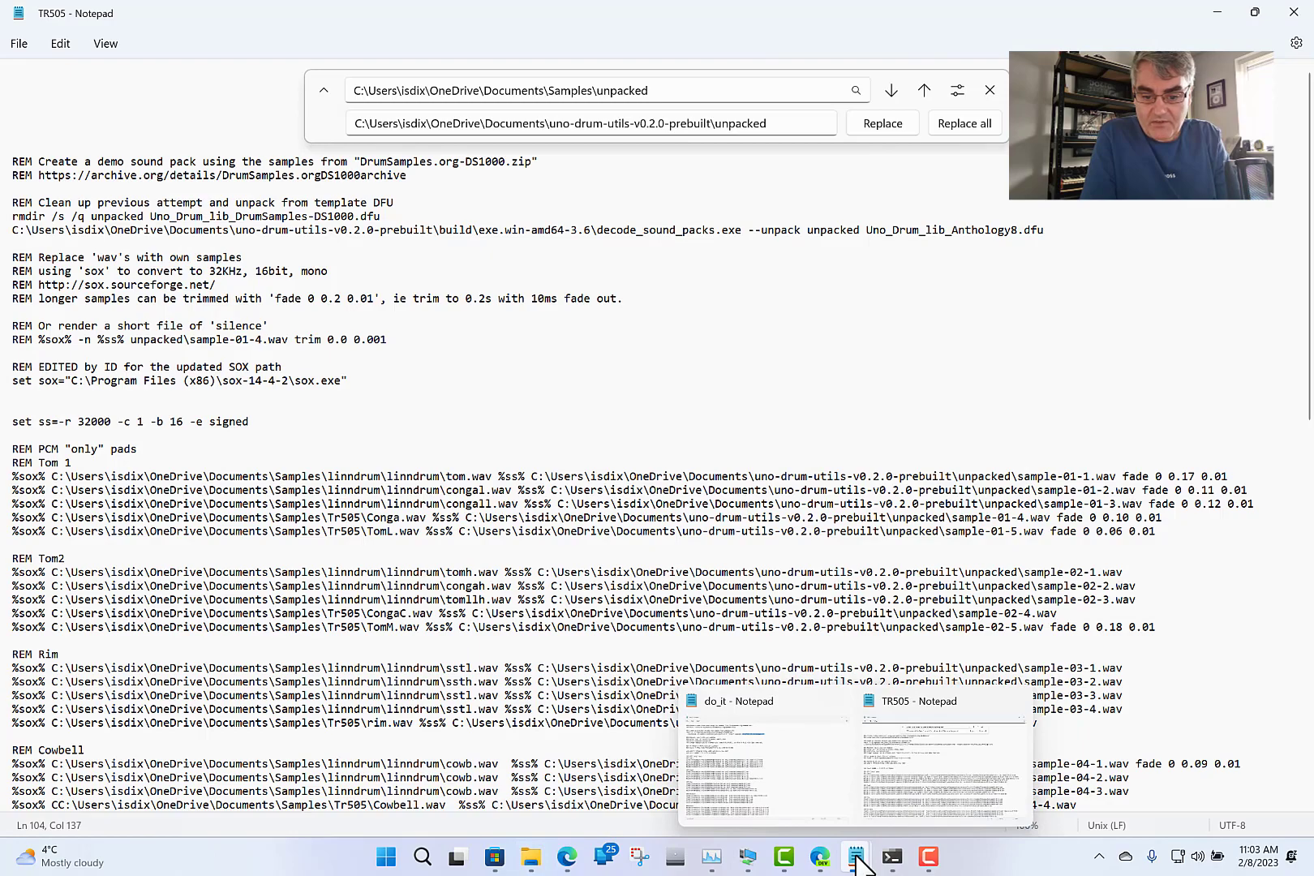
click(751, 780)
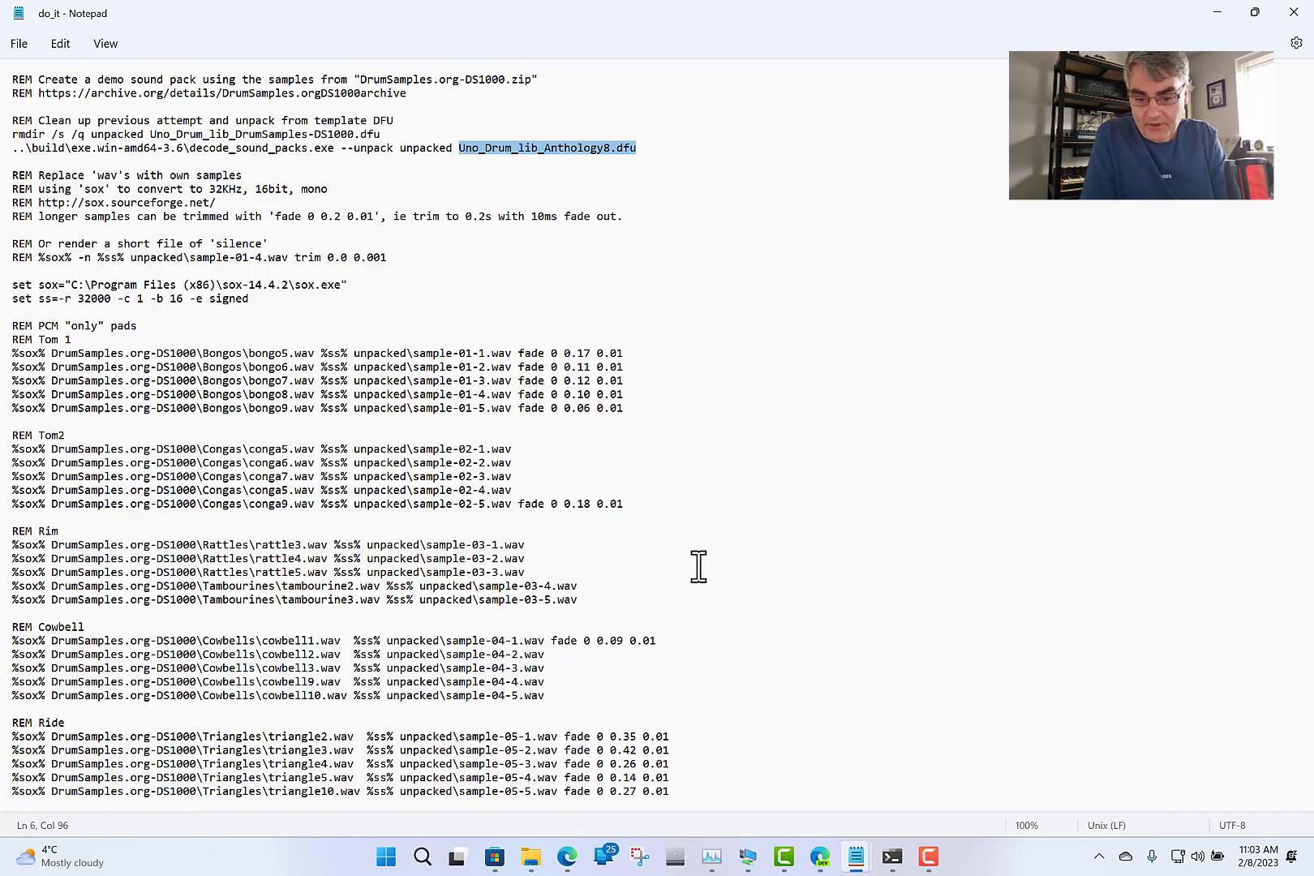
mouse_move(853, 853)
click(917, 770)
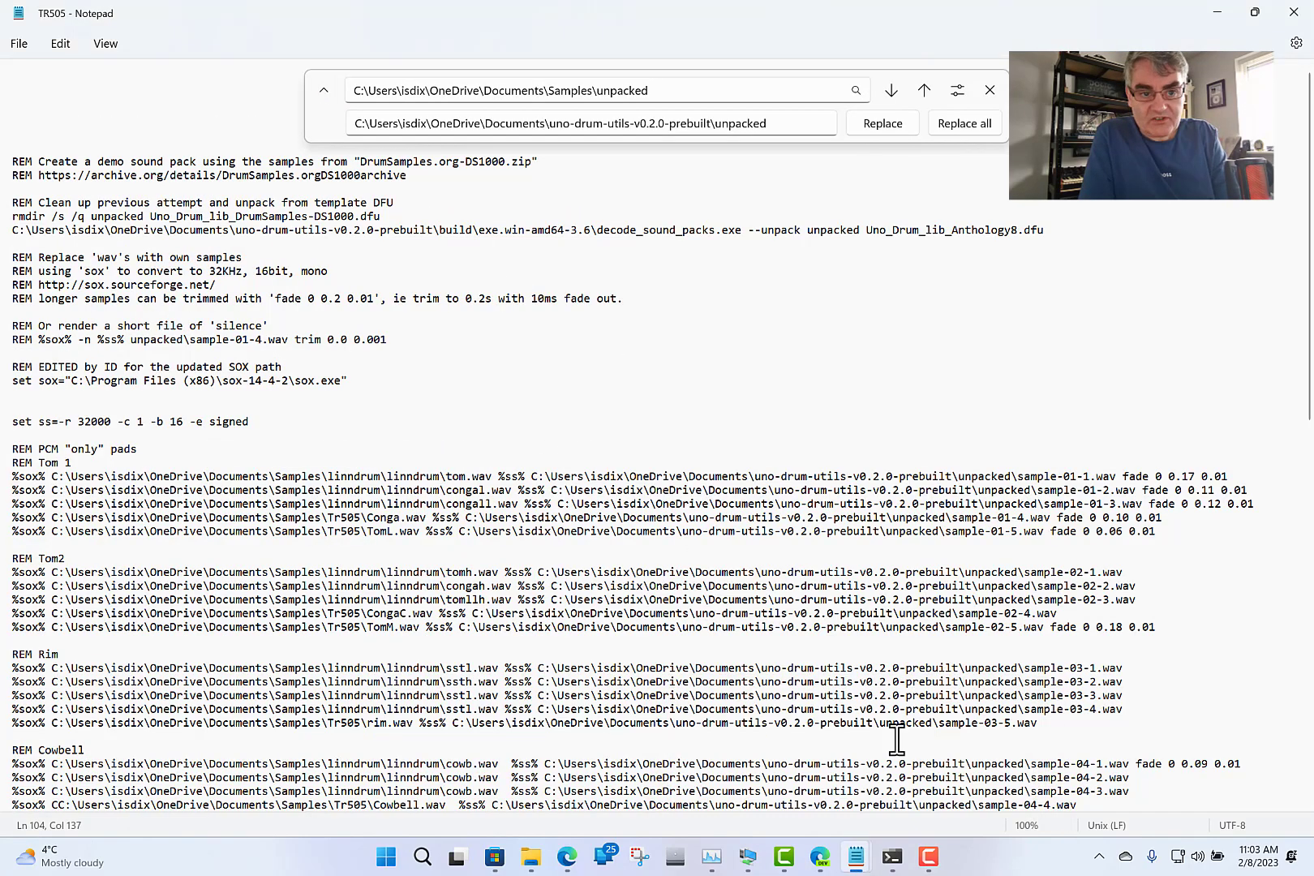
Close find and replace in the TR505 script and compare its decode_sound_packs.exe path with the one in do_it.
click(990, 90)
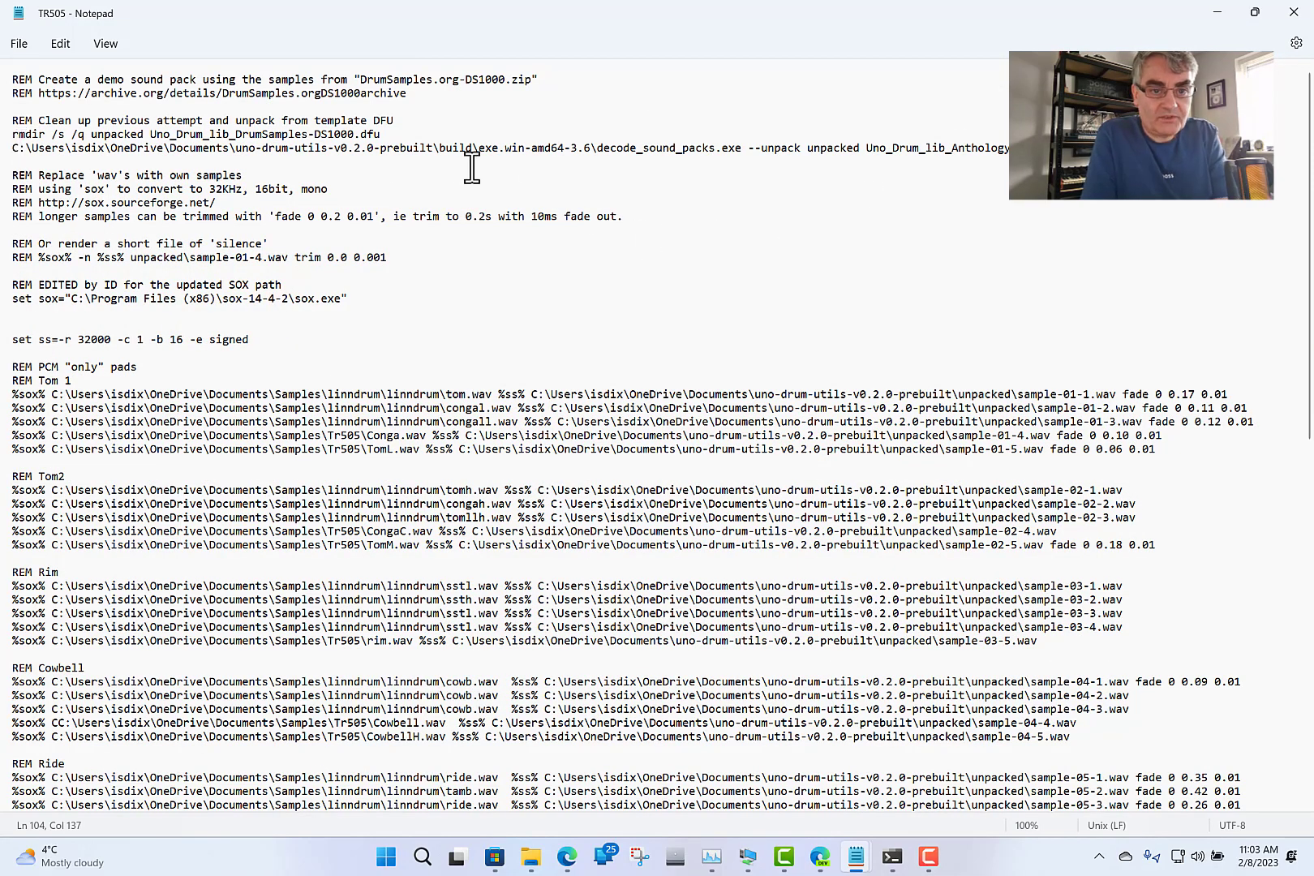
mouse_move(855, 867)
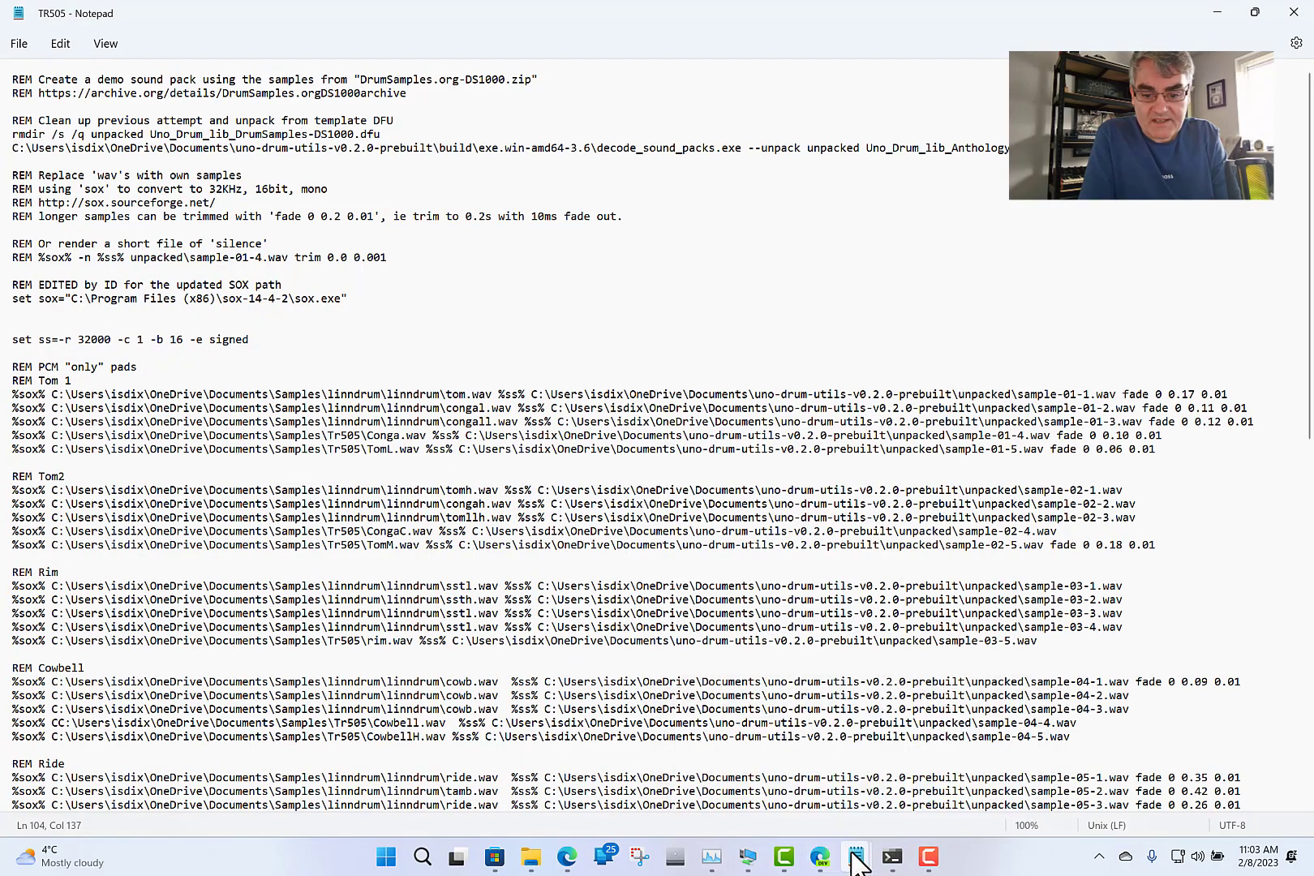
click(755, 771)
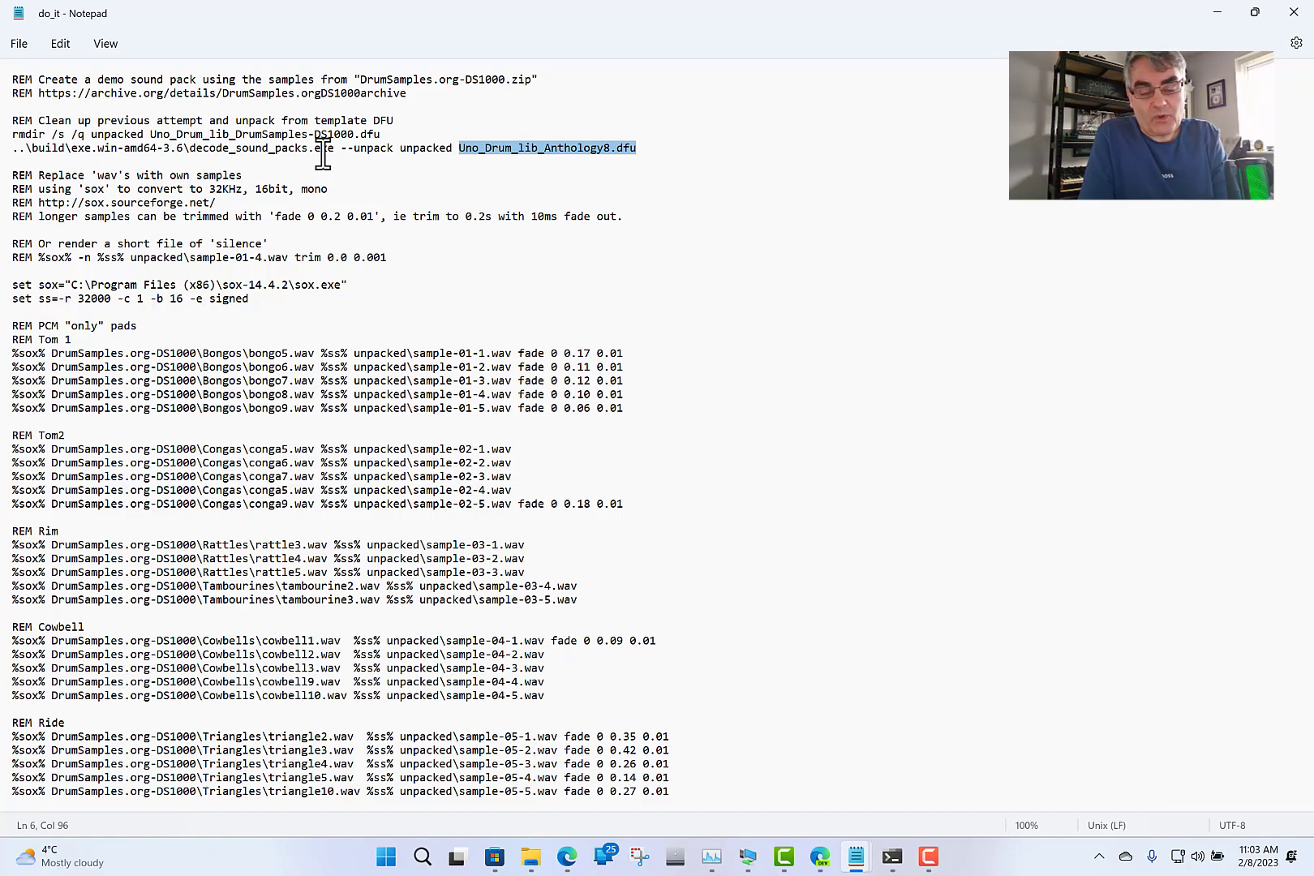
mouse_move(853, 856)
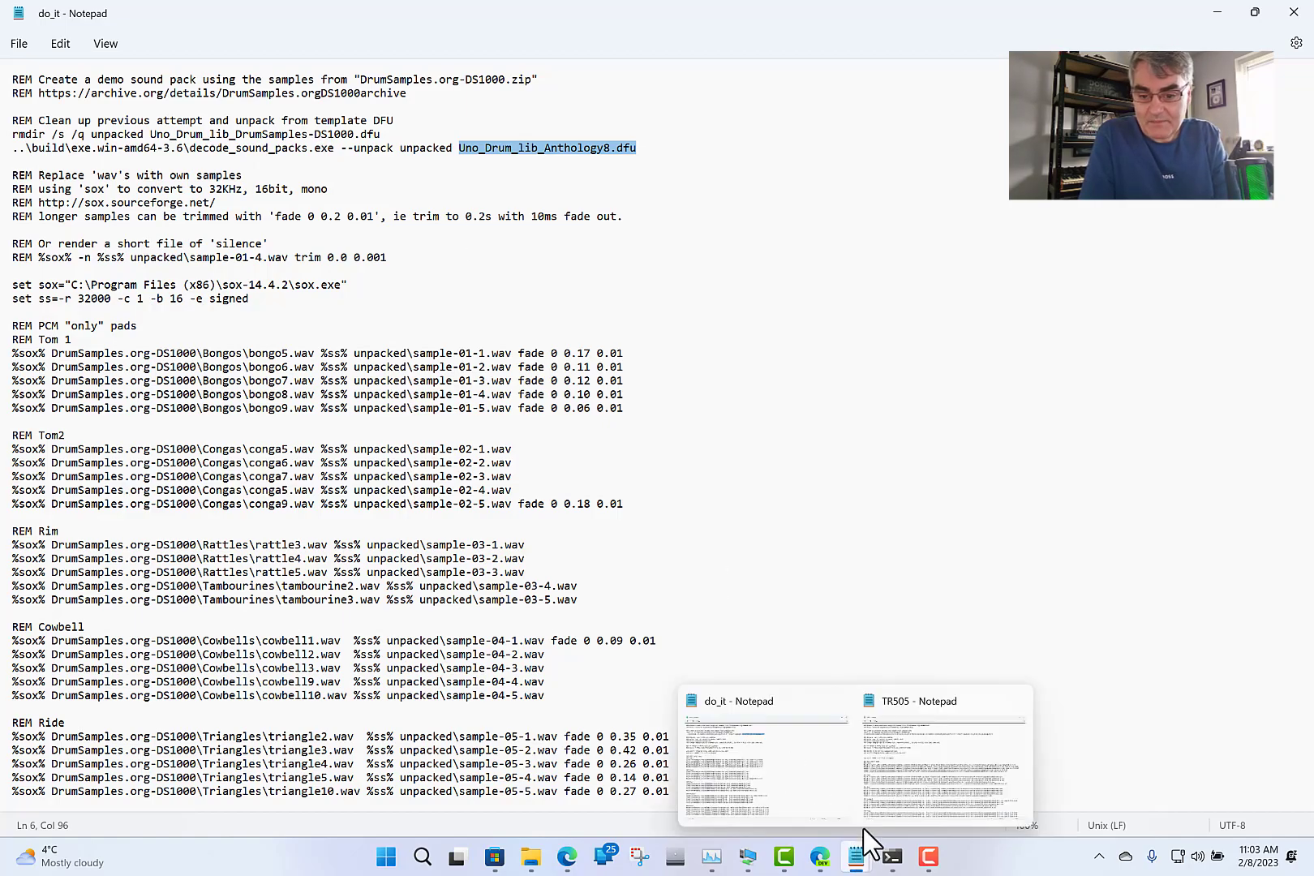
click(921, 770)
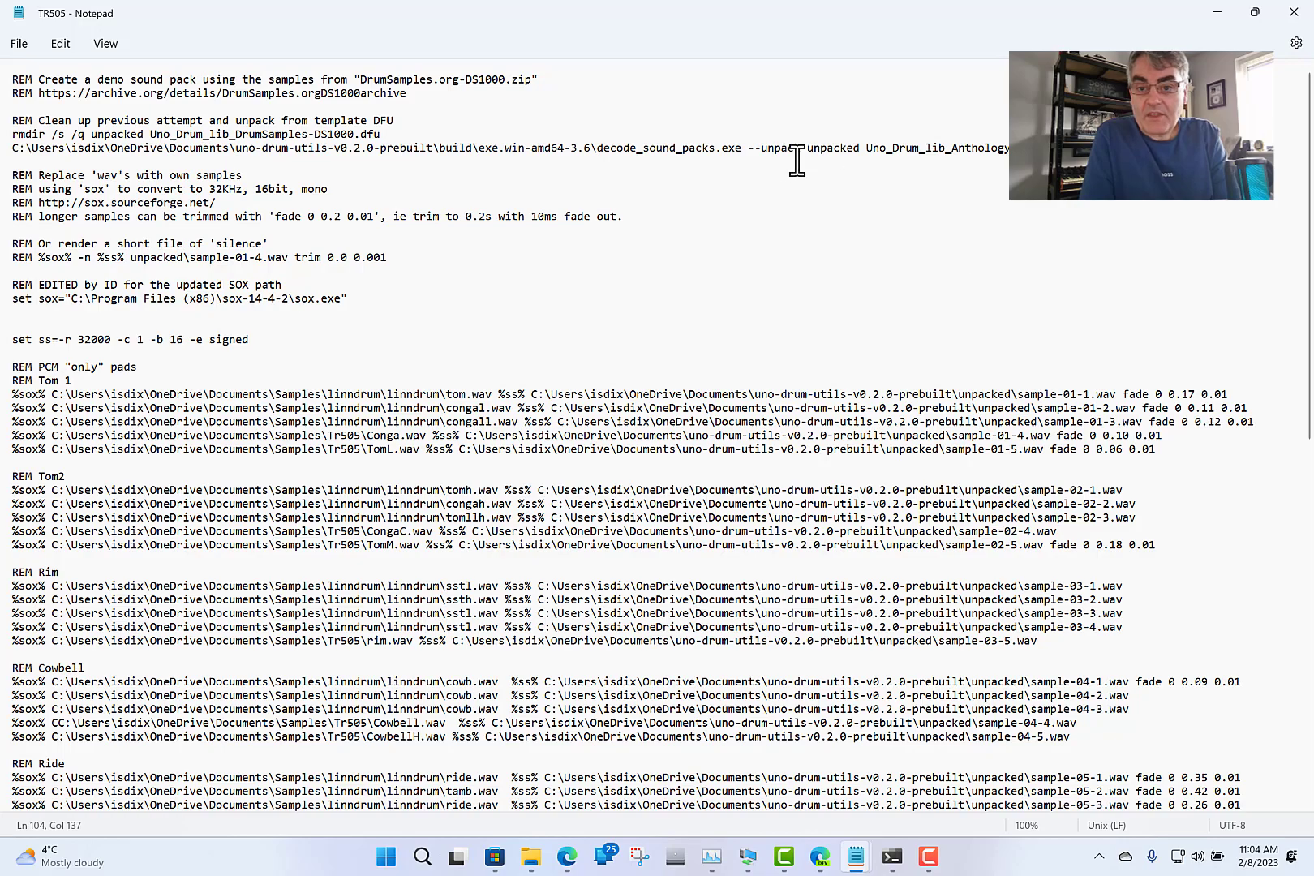
Highlight the Uno_Drum_lib_Anthology8.dfu file name at the end of the TR505 script's unpack command.
drag(868, 149, 1044, 149)
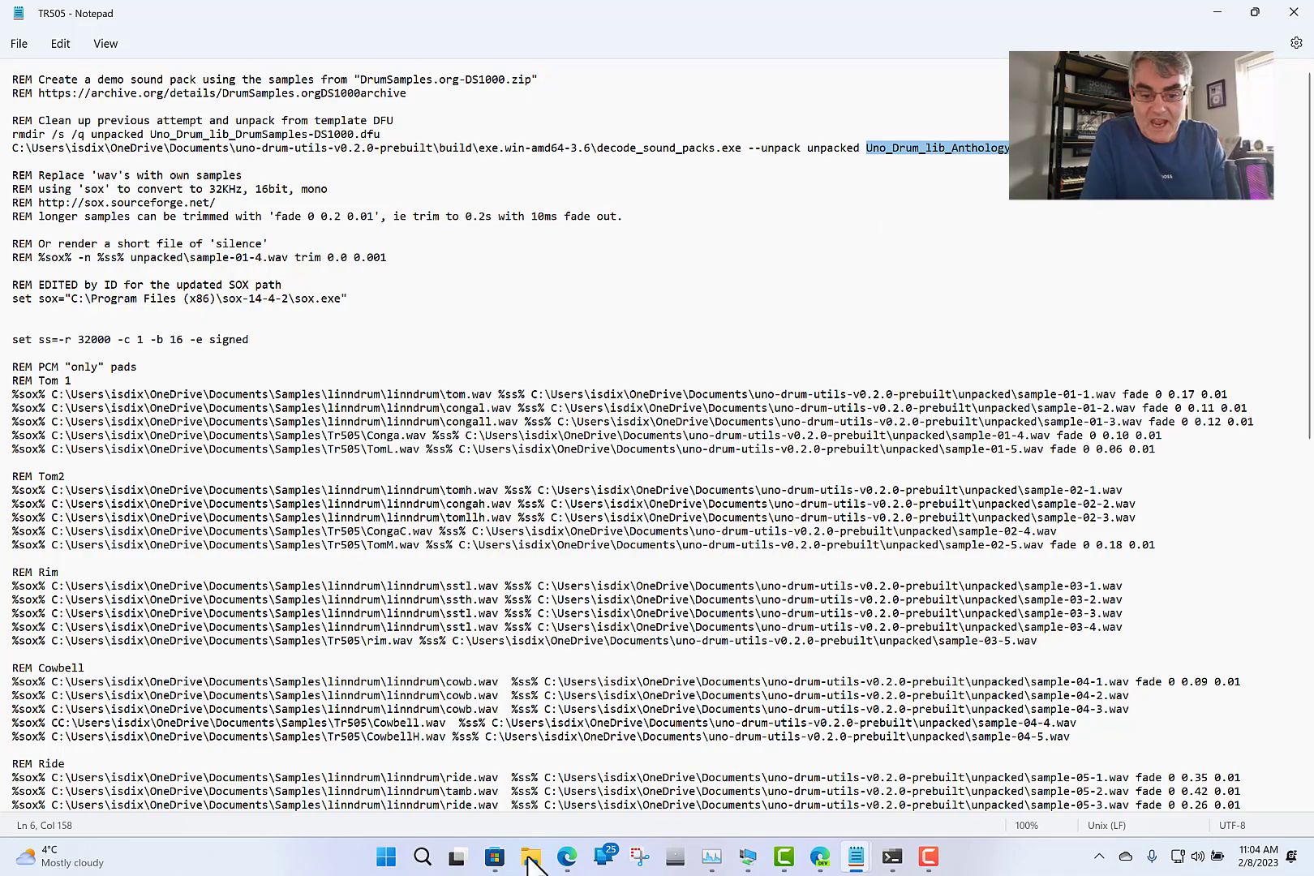
mouse_move(528, 854)
mouse_move(448, 803)
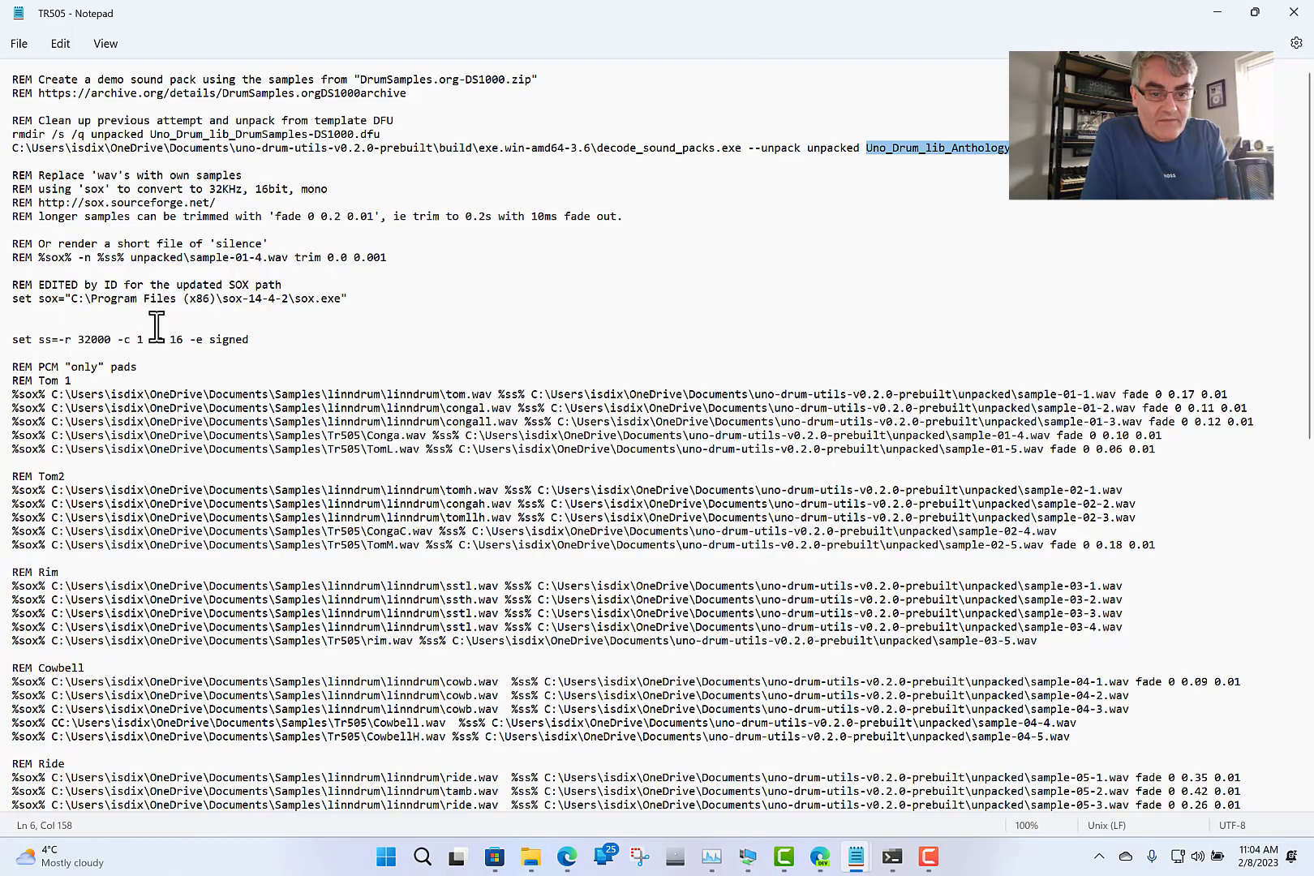
Compare the "set sox" path line in do_it with the edited one in the TR505 script.
mouse_move(855, 858)
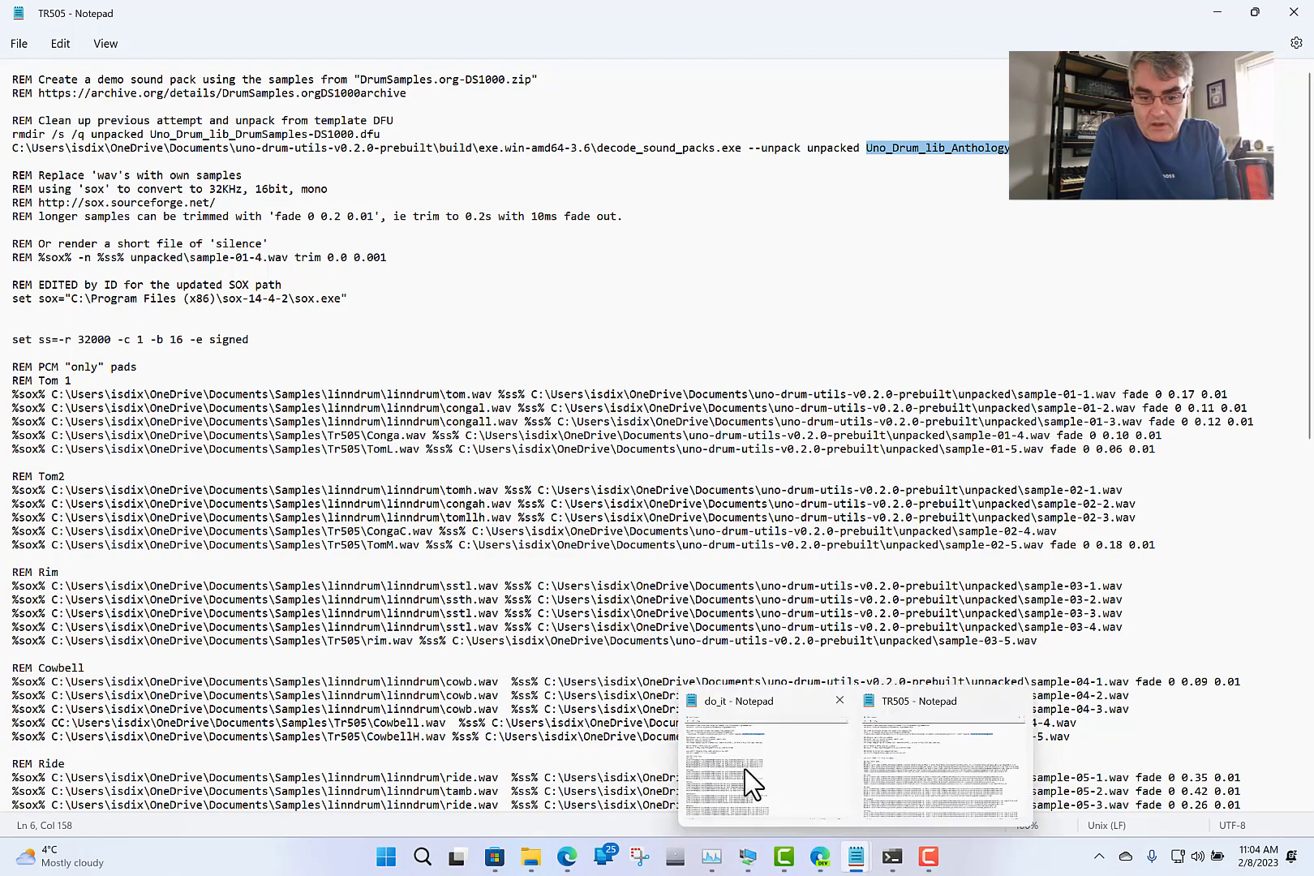
mouse_move(753, 783)
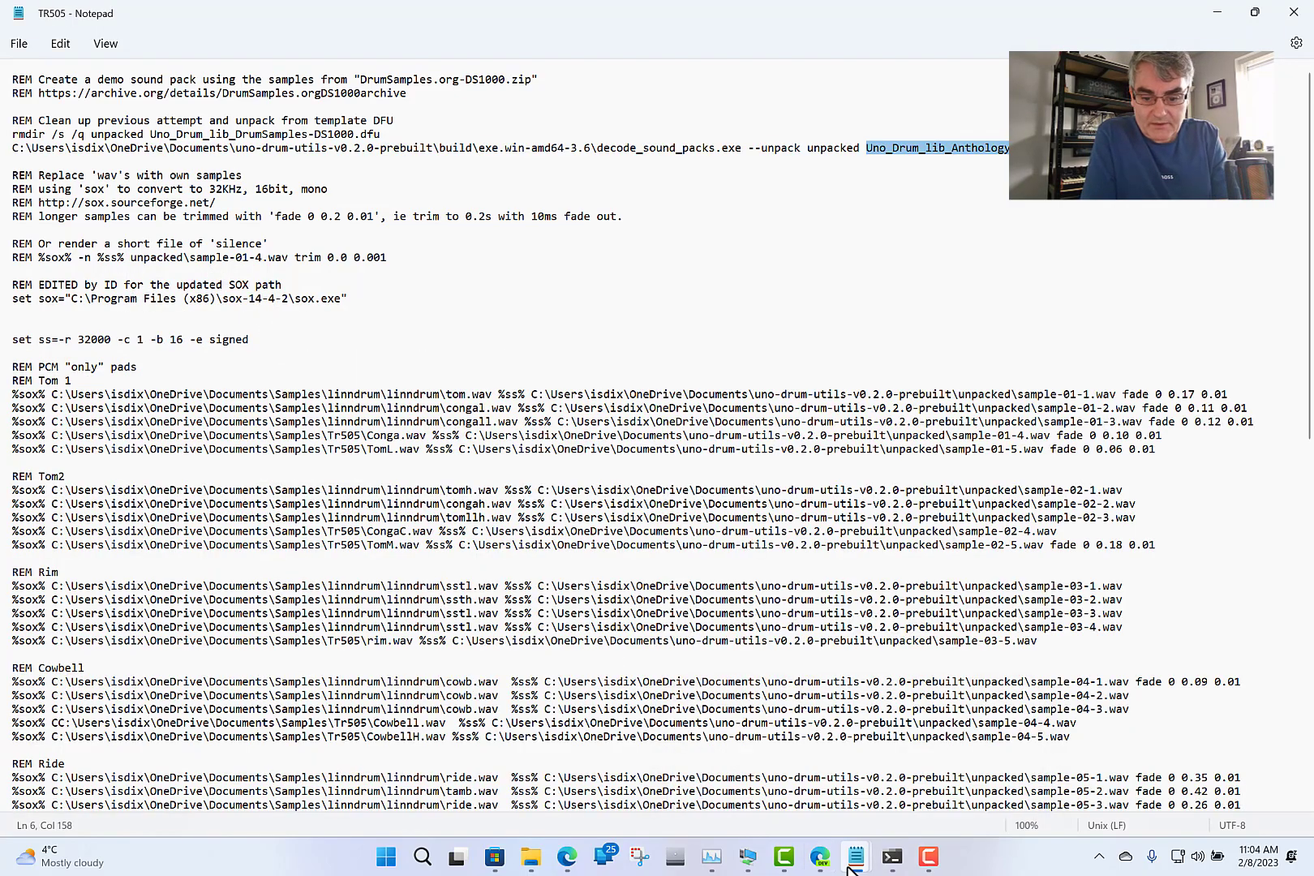
click(744, 780)
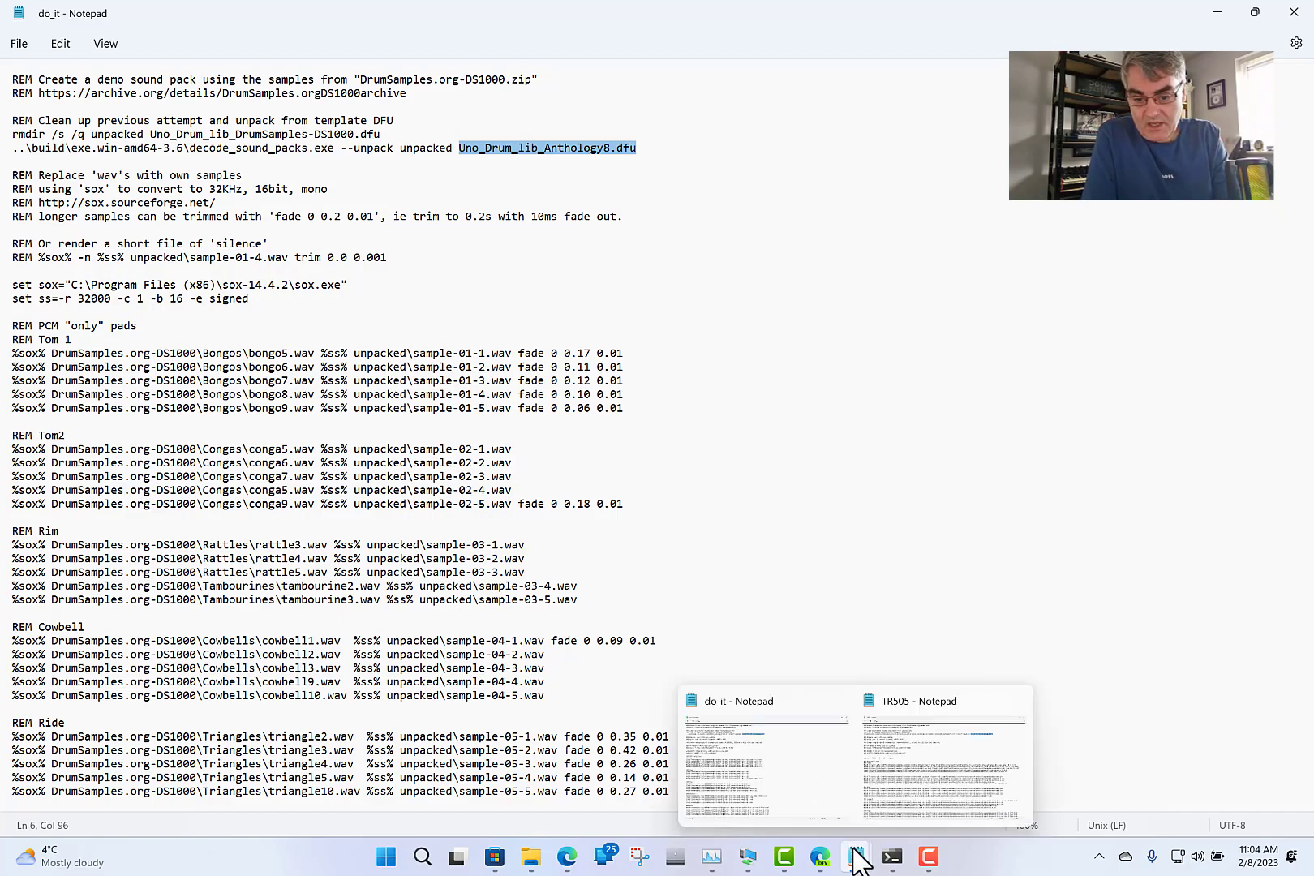
click(917, 768)
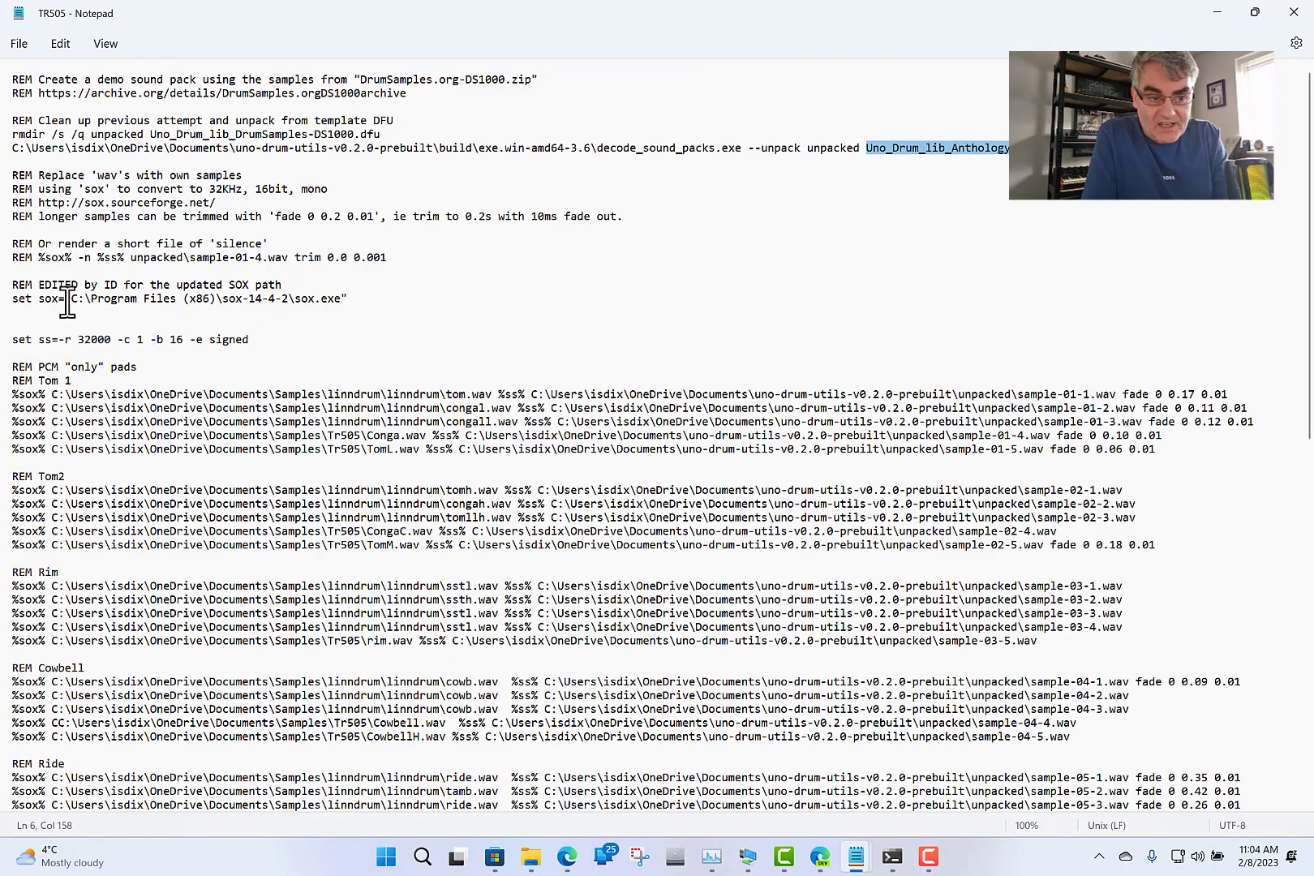
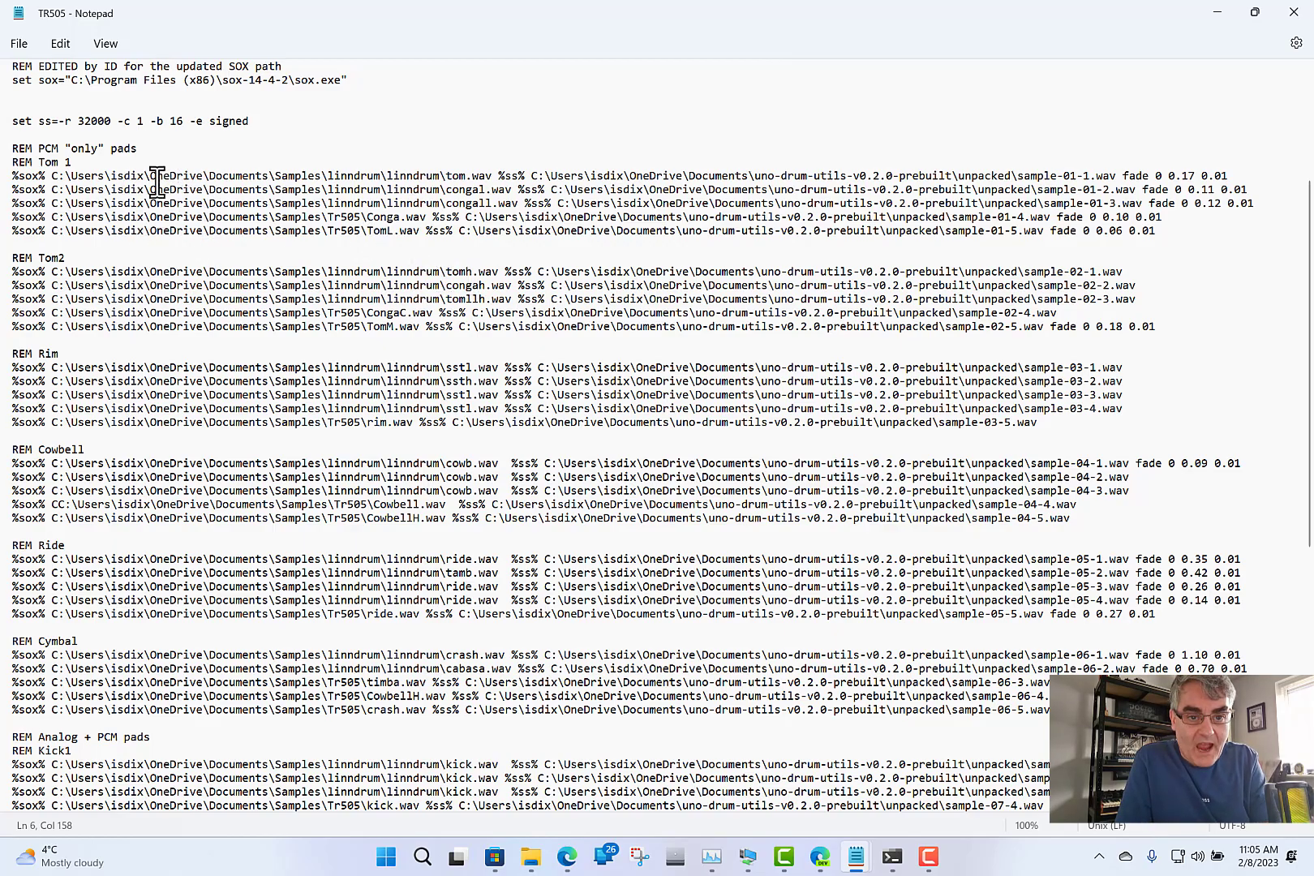
Examine the TR505 script's sample conversion lines for each drum pad, from the toms to the hi-hats.
mouse_move(852, 851)
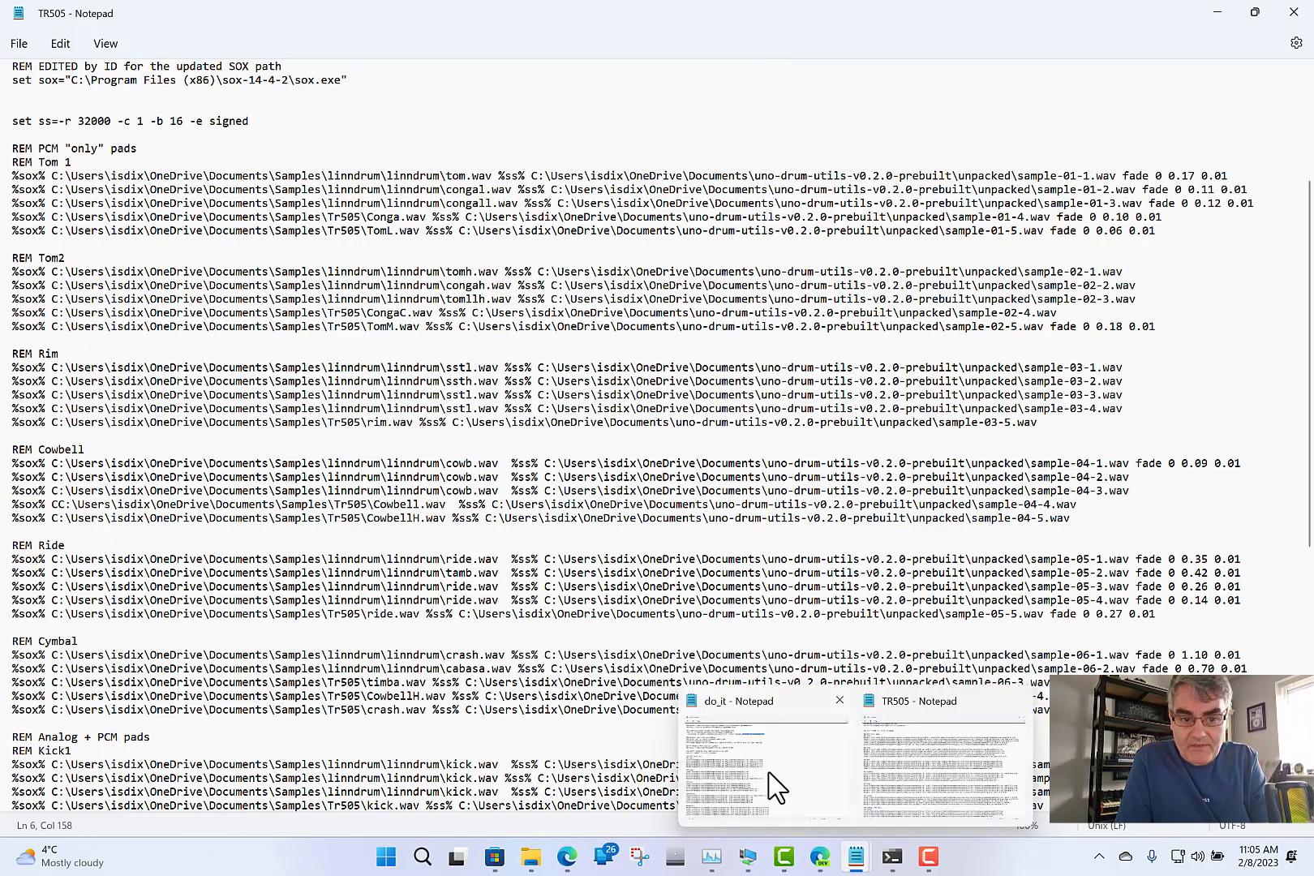
mouse_move(775, 785)
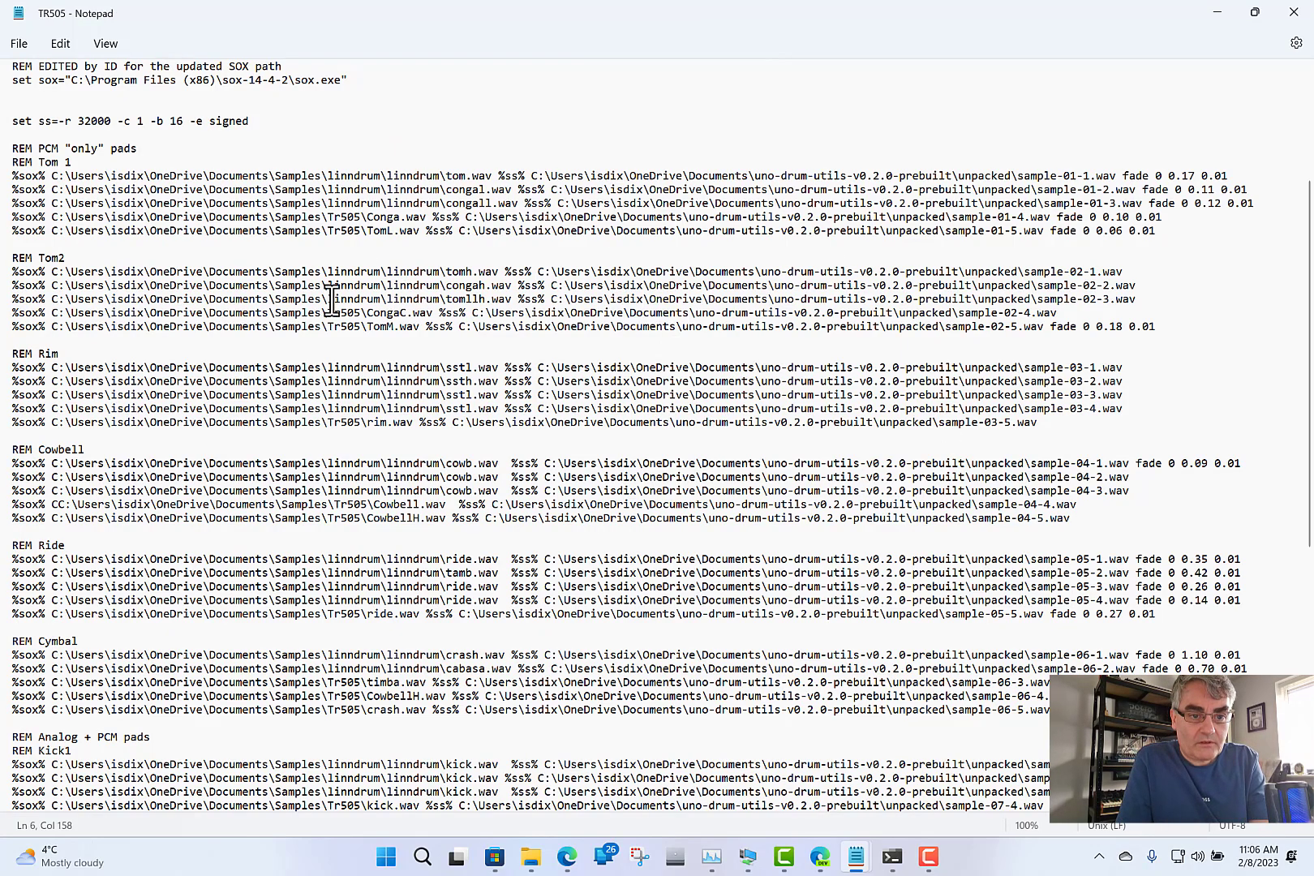
scroll(283, 241, down, 4)
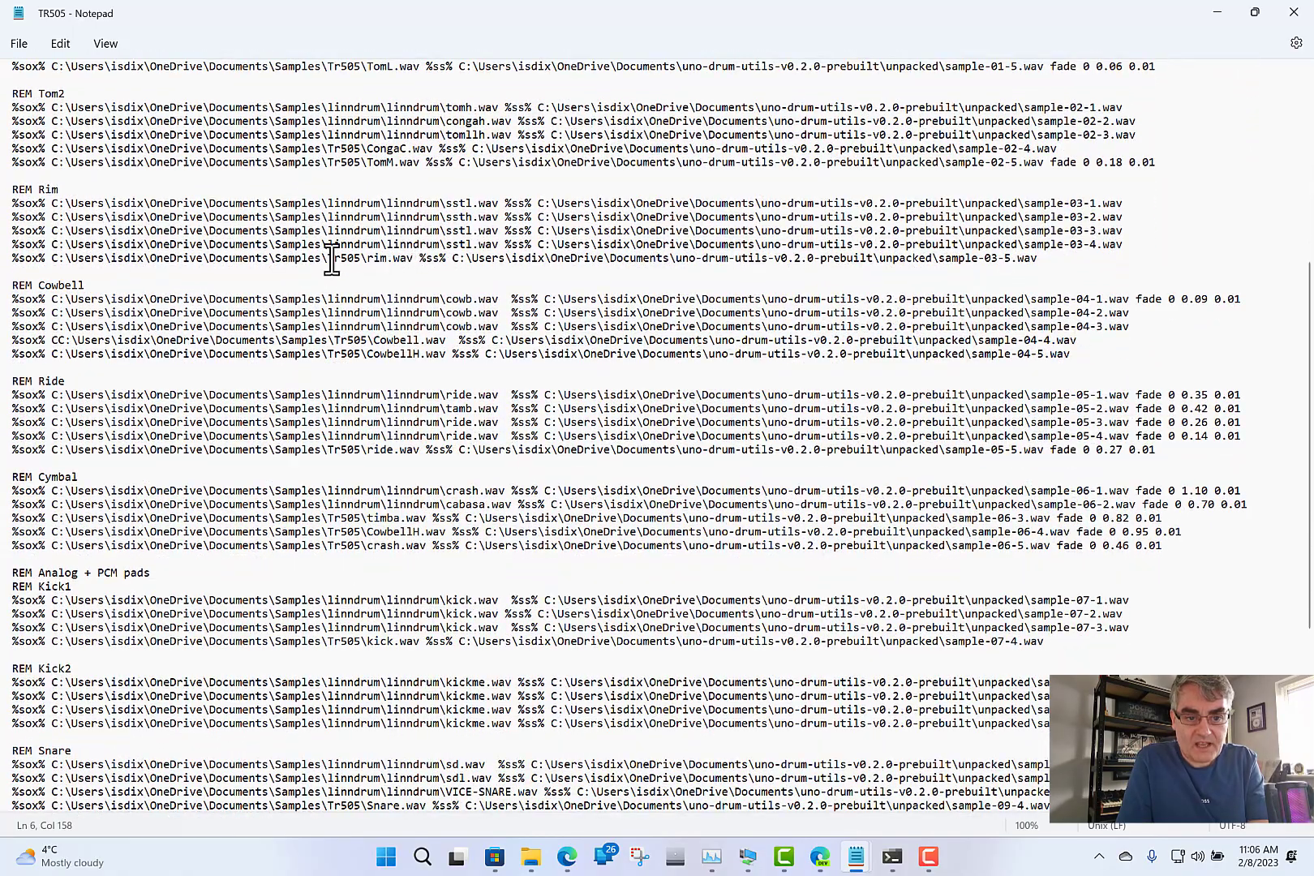
scroll(381, 237, down, 1)
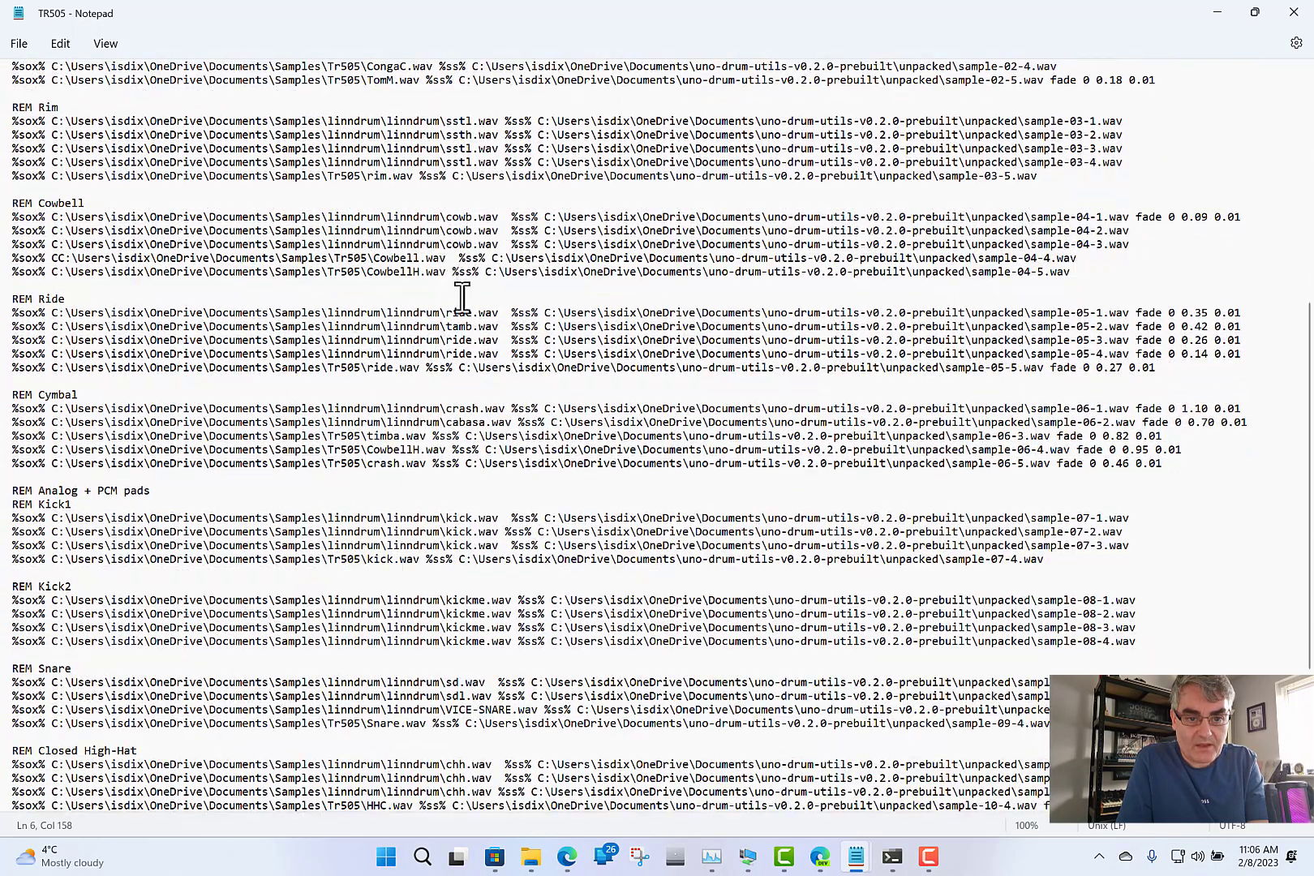
scroll(485, 392, down, 2)
scroll(484, 389, up, 1)
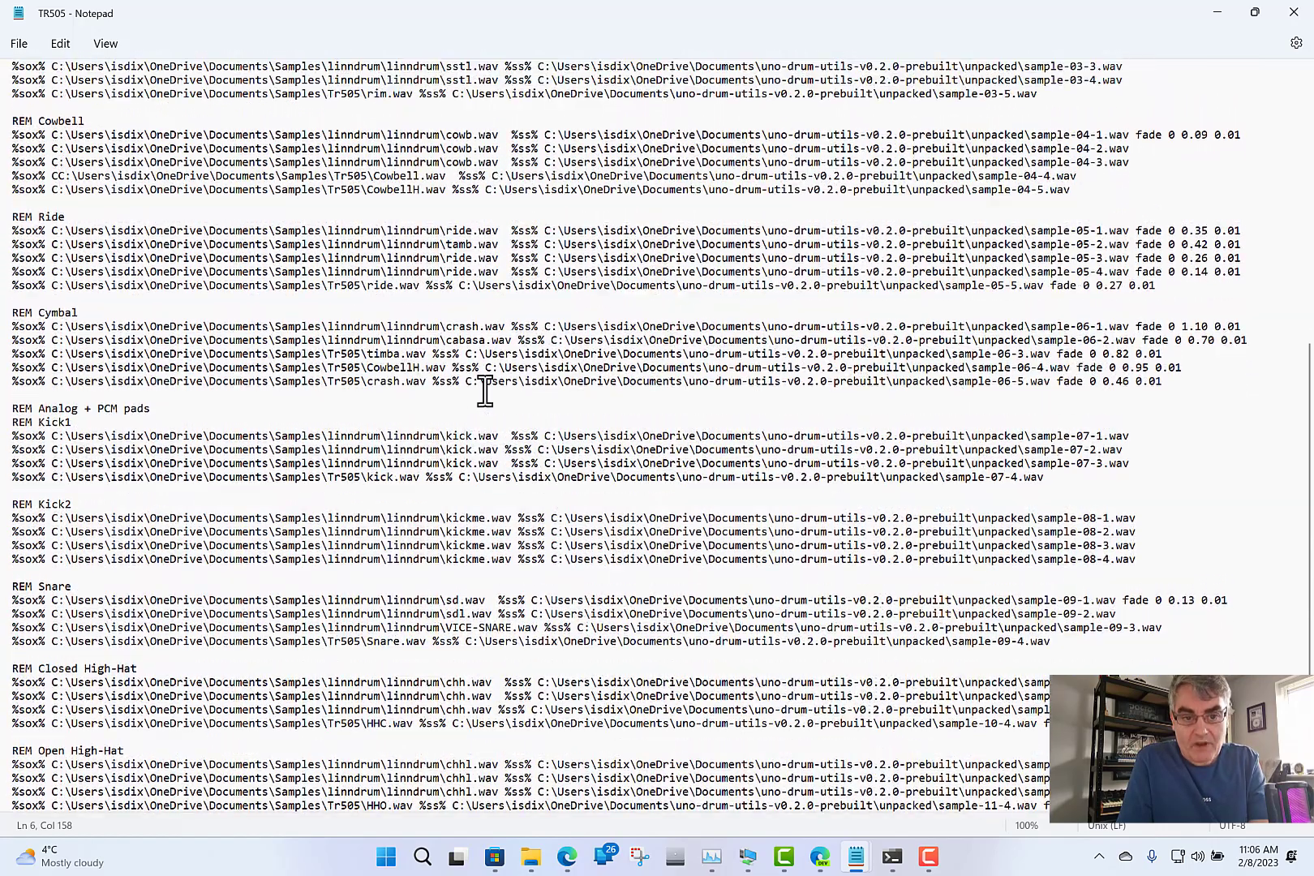
scroll(397, 284, up, 1)
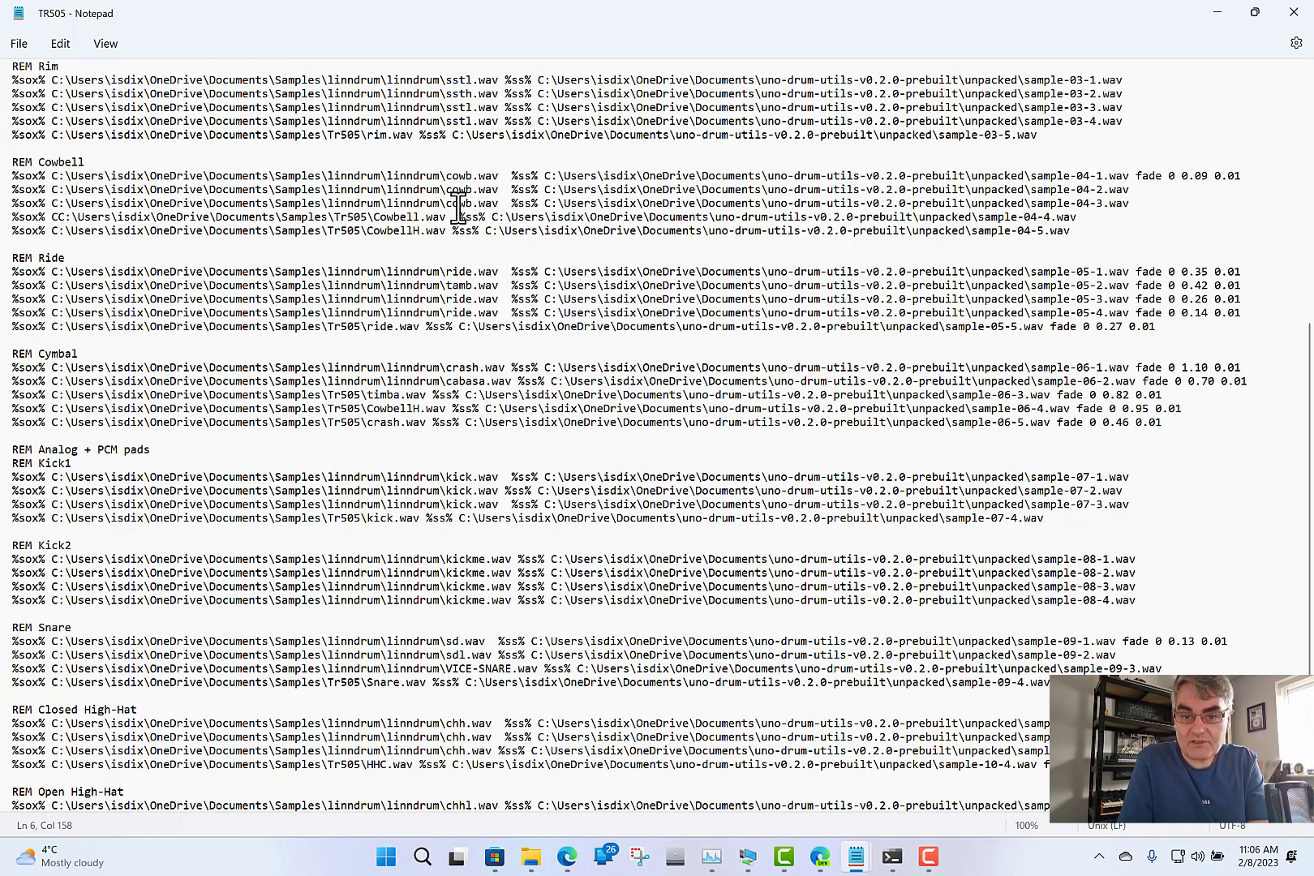
Examine the last pad lines and repack commands in the TR505 script and compare them with the end of do_it.
scroll(470, 372, down, 5)
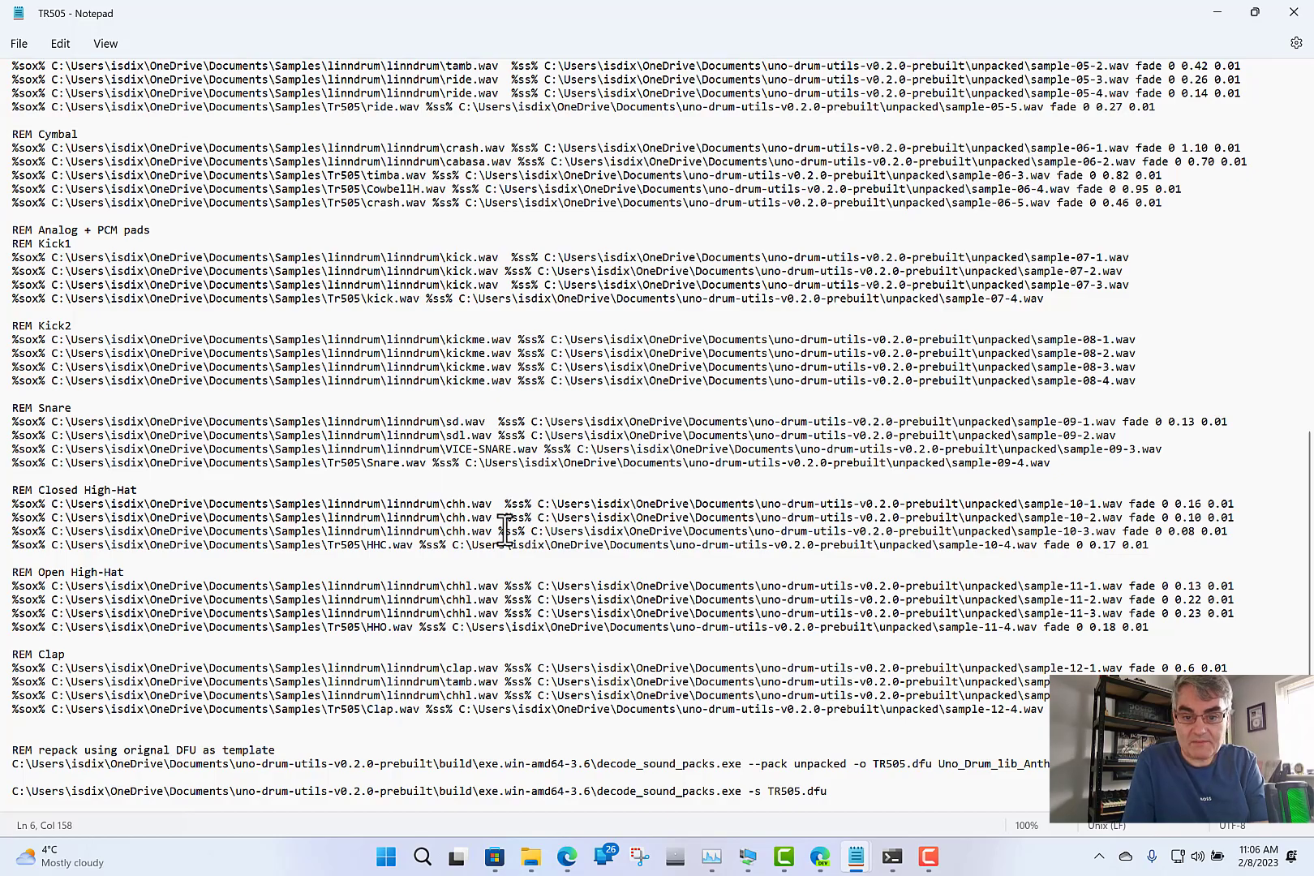
scroll(505, 530, down, 4)
ctrl+scroll(504, 531, up, 2)
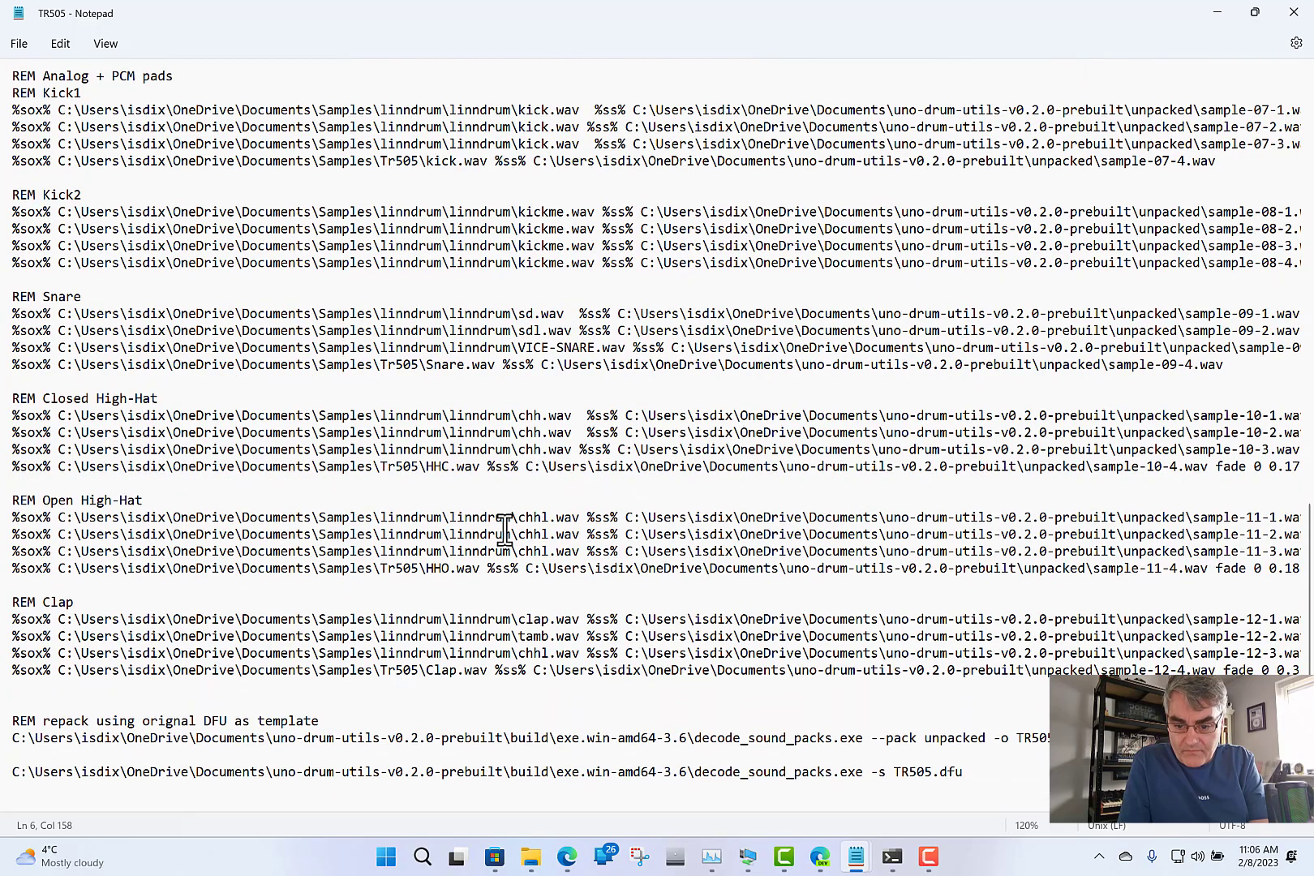
ctrl+scroll(504, 530, down, 1)
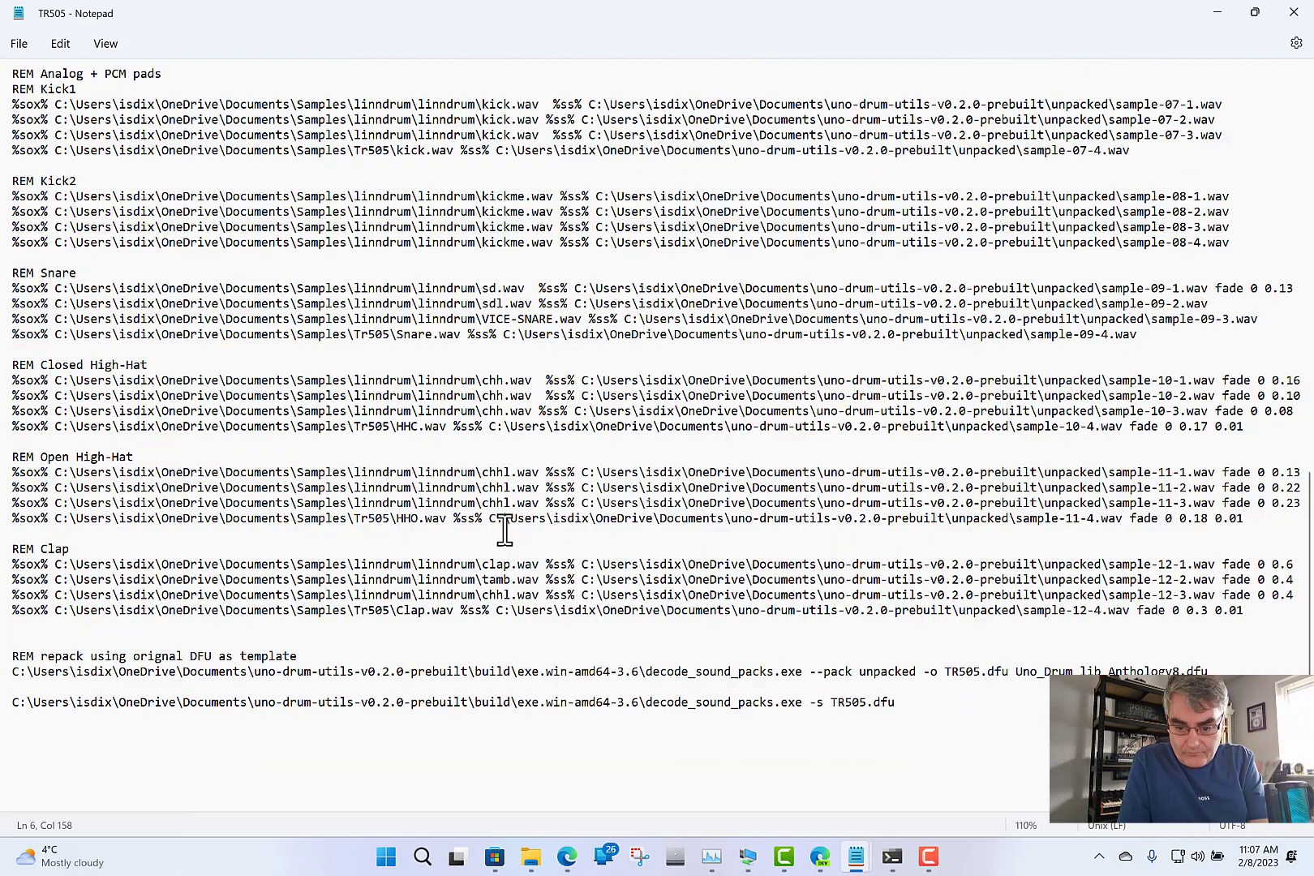
ctrl+scroll(504, 531, down, 1)
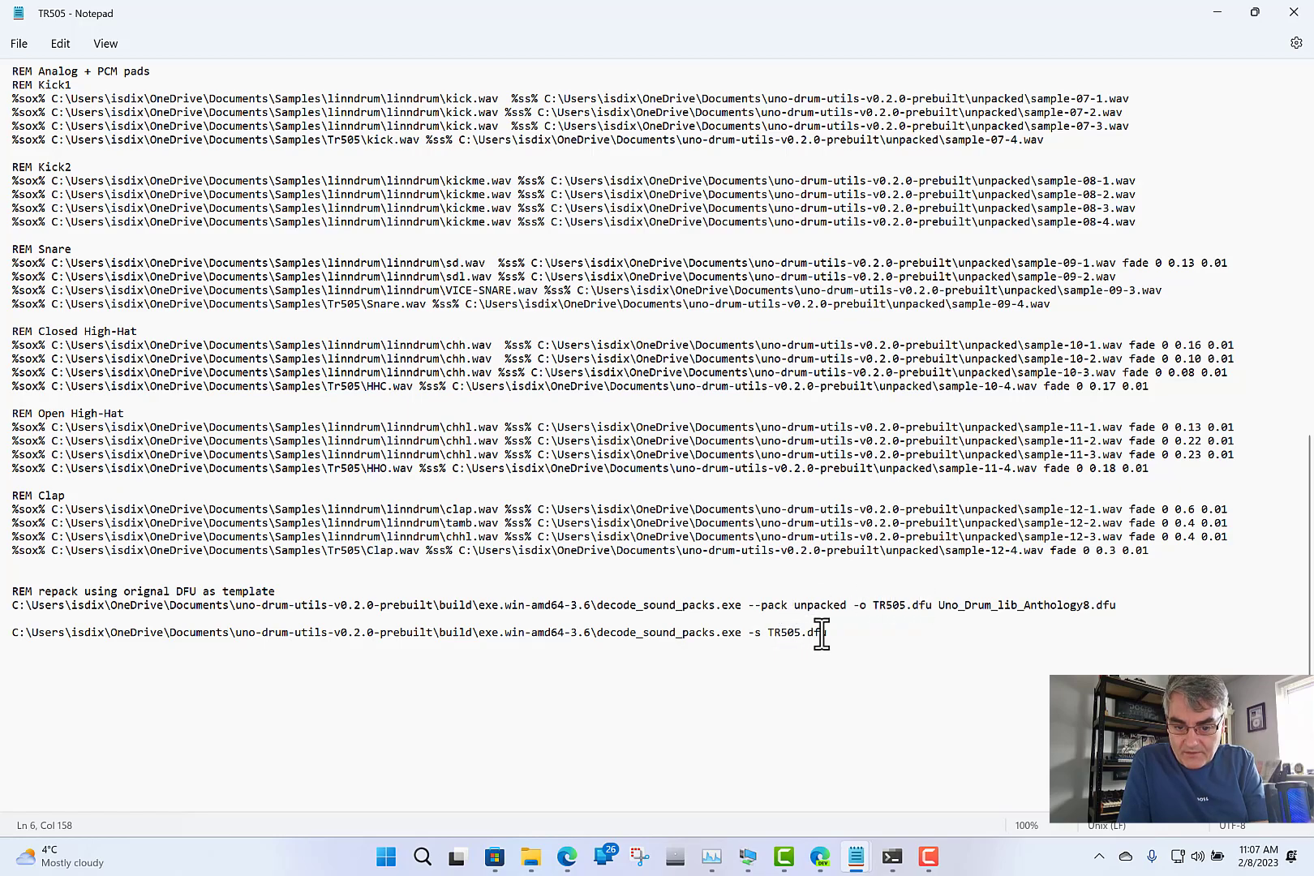
mouse_move(844, 856)
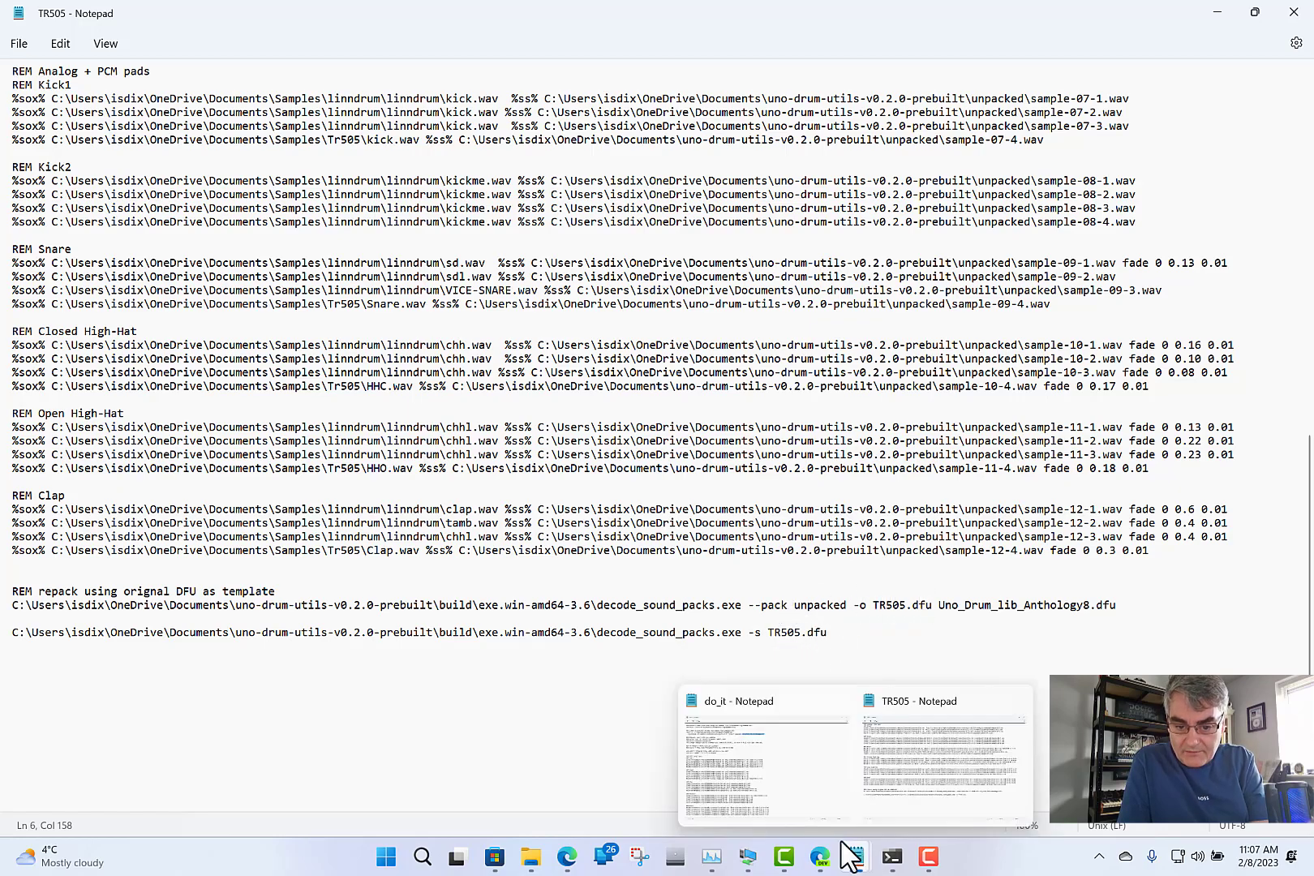
click(740, 781)
scroll(601, 596, down, 17)
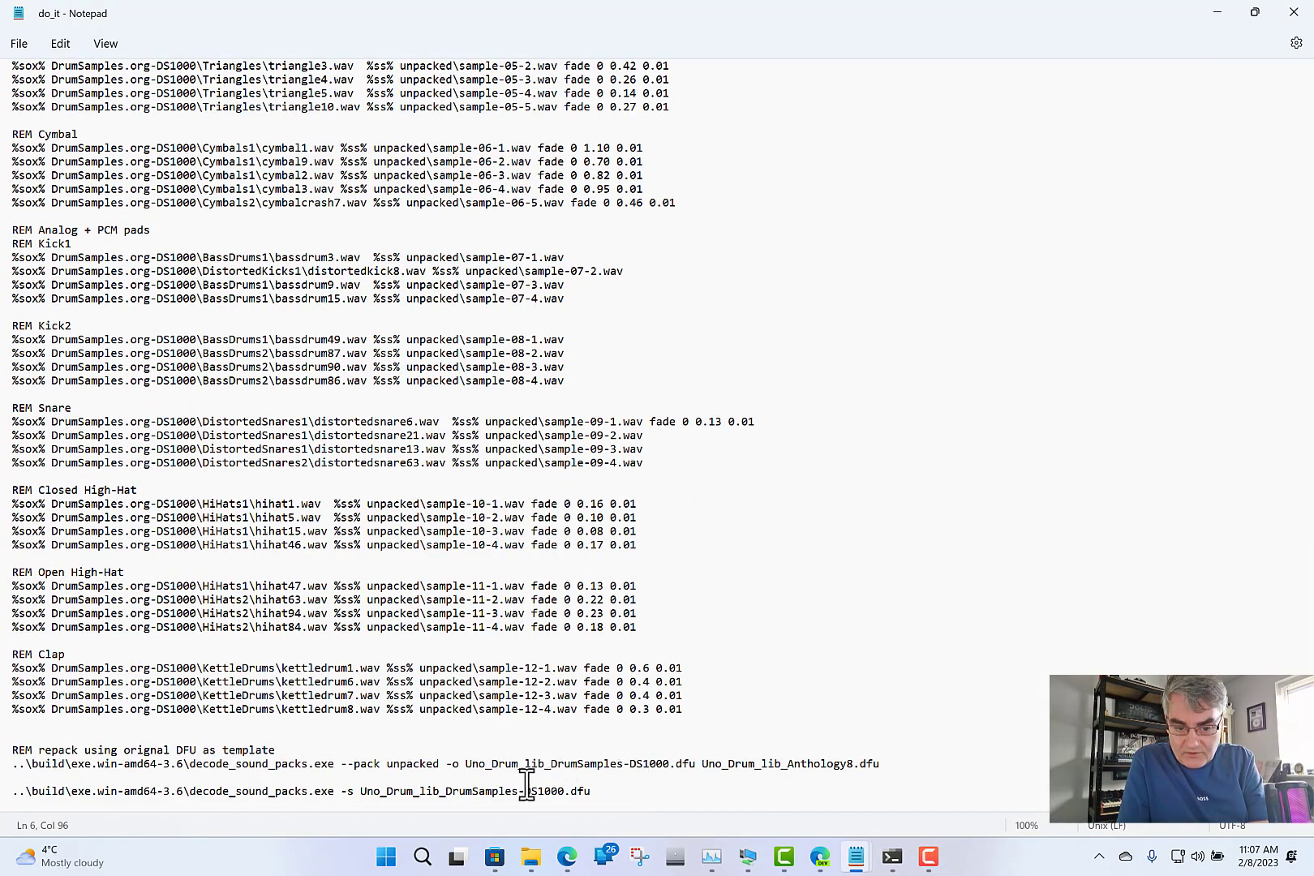
Switch to the Windows PowerShell terminal, run tr505 in the uno-drum-utils-v0.2.0-prebuilt folder and review the script's output.
click(892, 857)
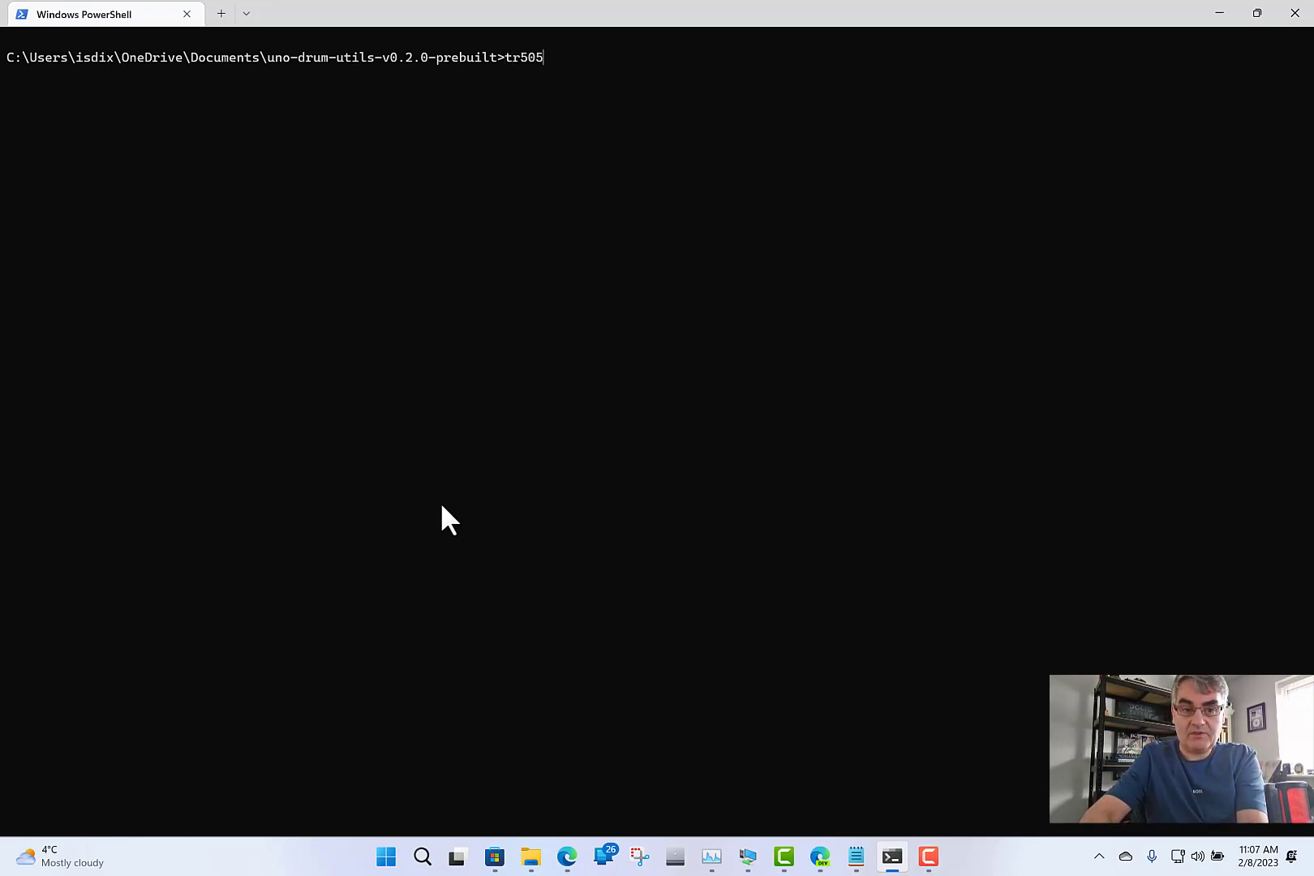
key(Return)
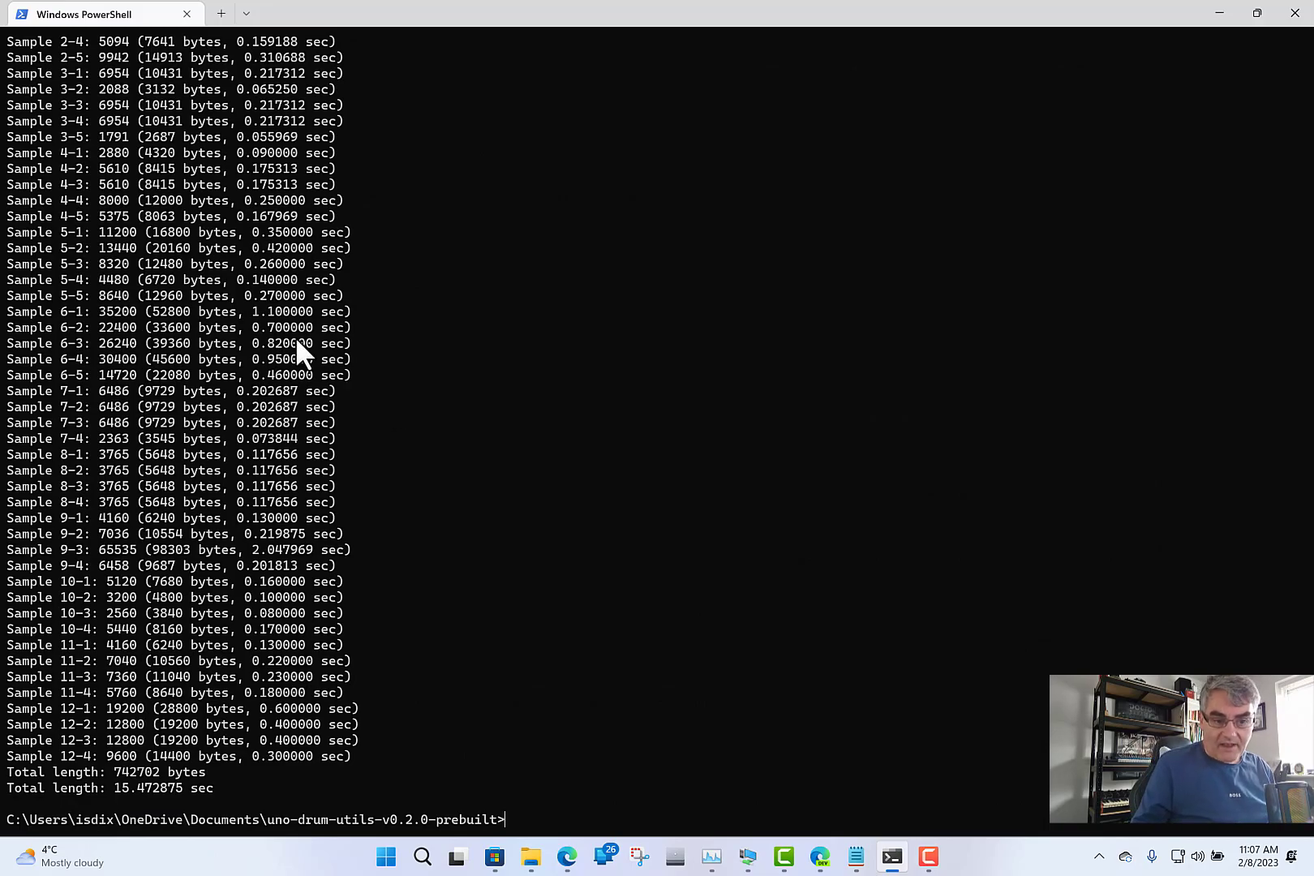
scroll(295, 336, up, 8)
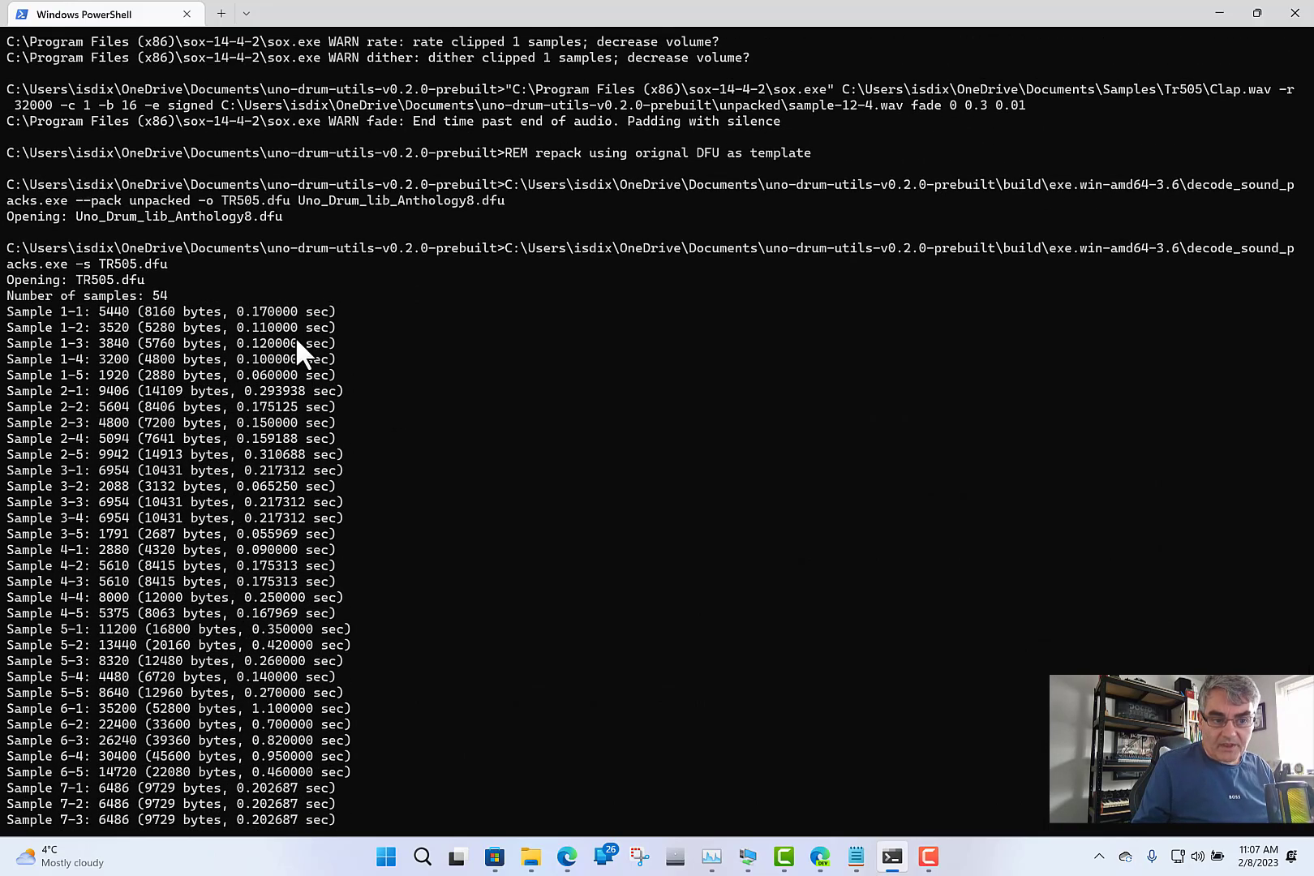
scroll(124, 341, down, 6)
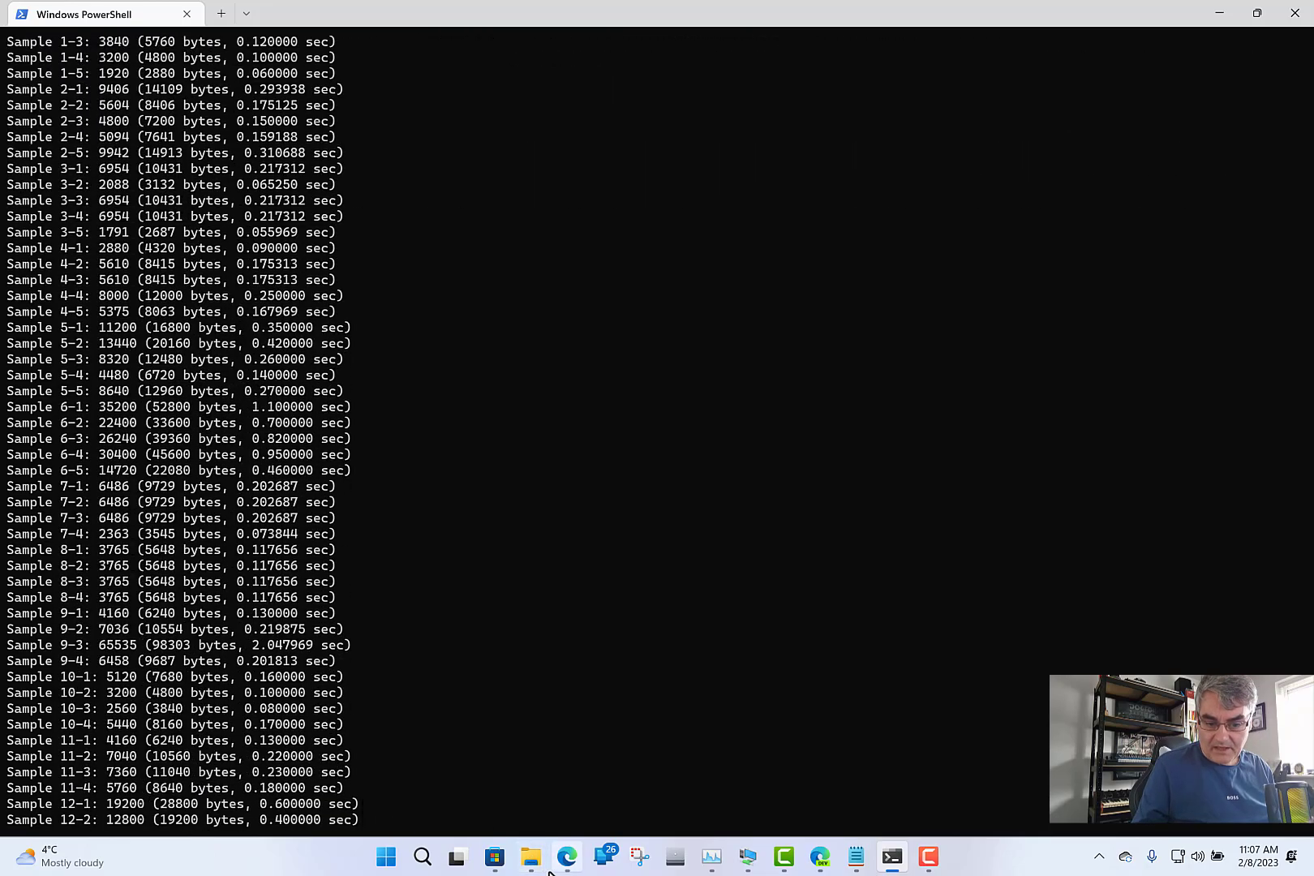
Switch to the uno-drum-utils-v0.2.0-prebuilt folder in File Explorer and copy the generated TR505.dfu file.
mouse_move(529, 848)
click(496, 810)
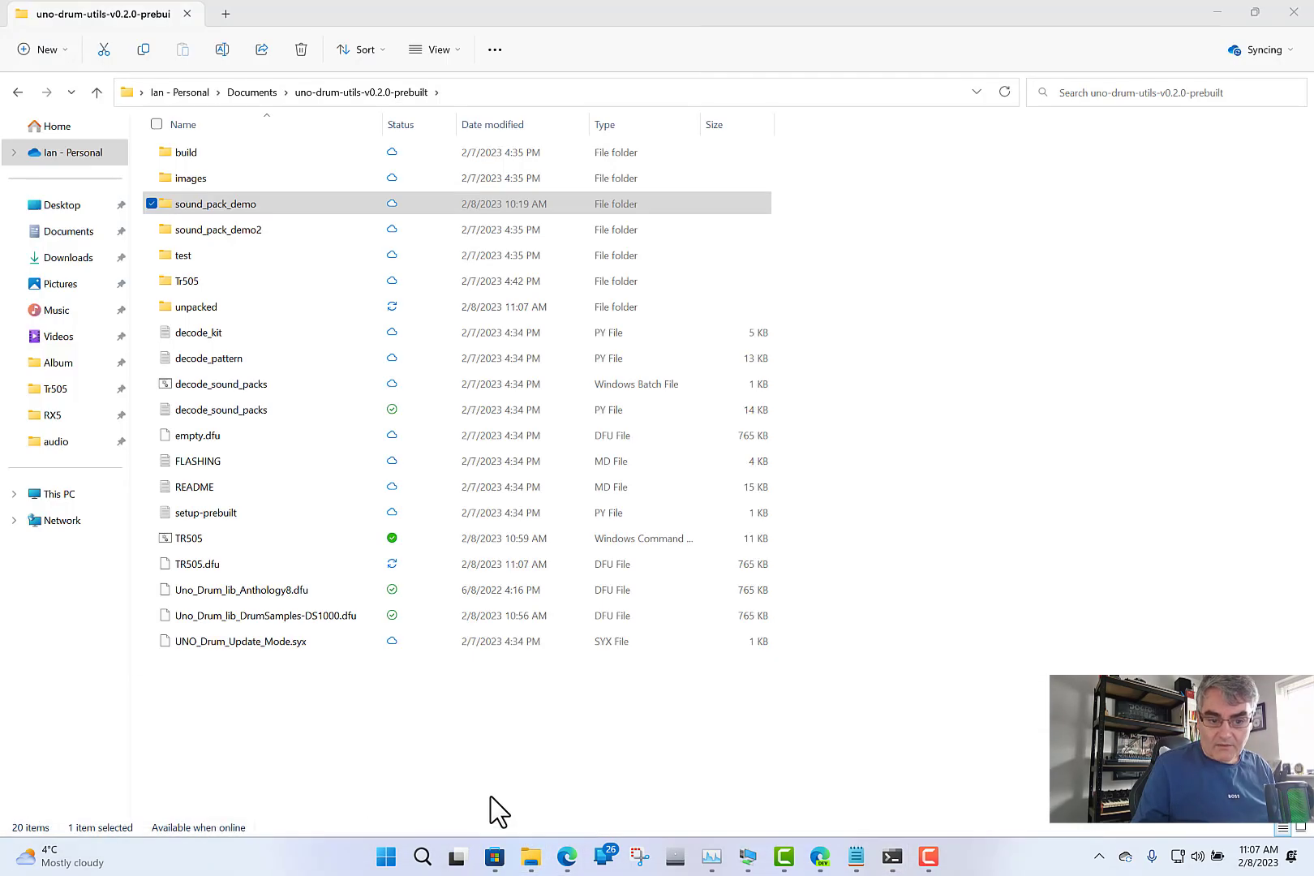
double_click(202, 565)
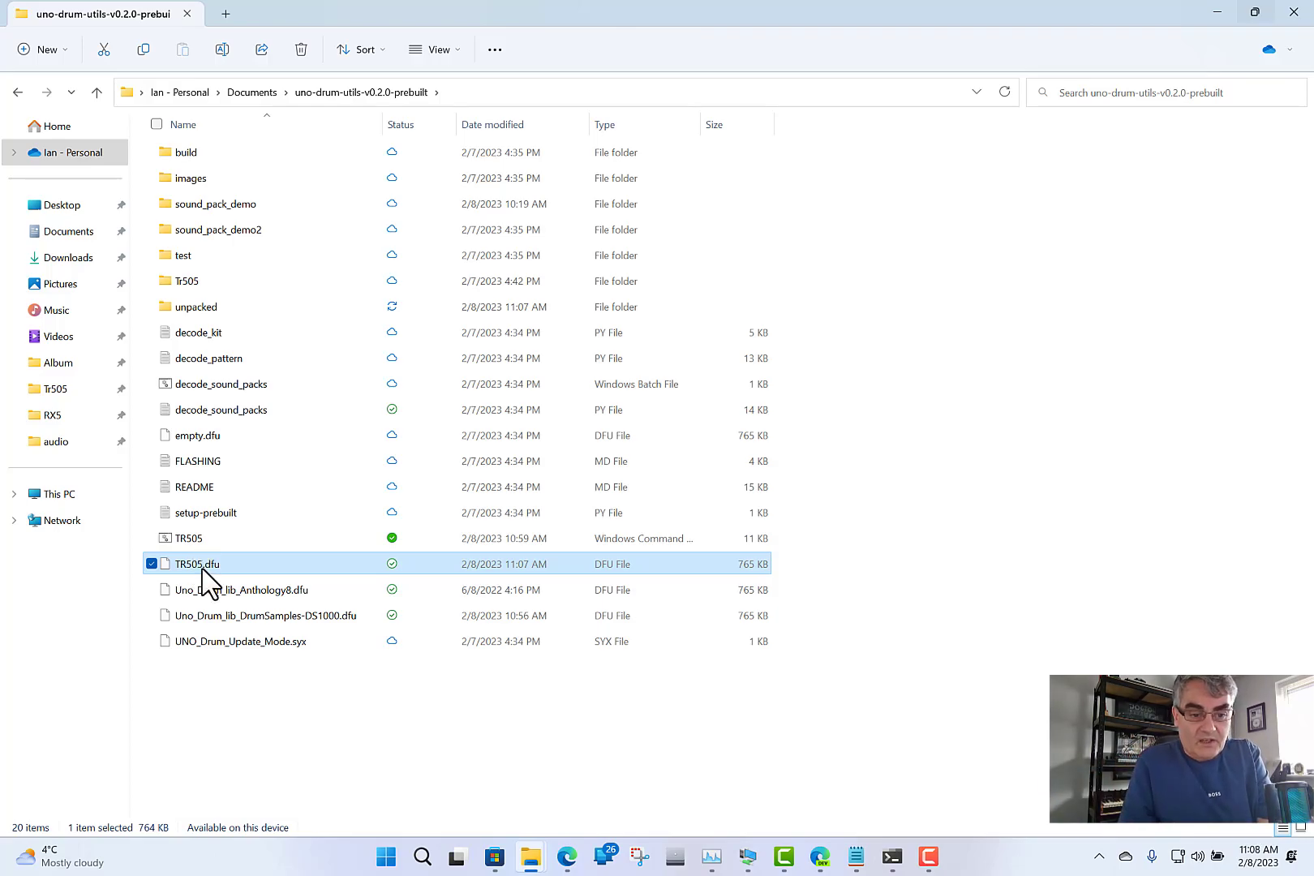
right_click(206, 581)
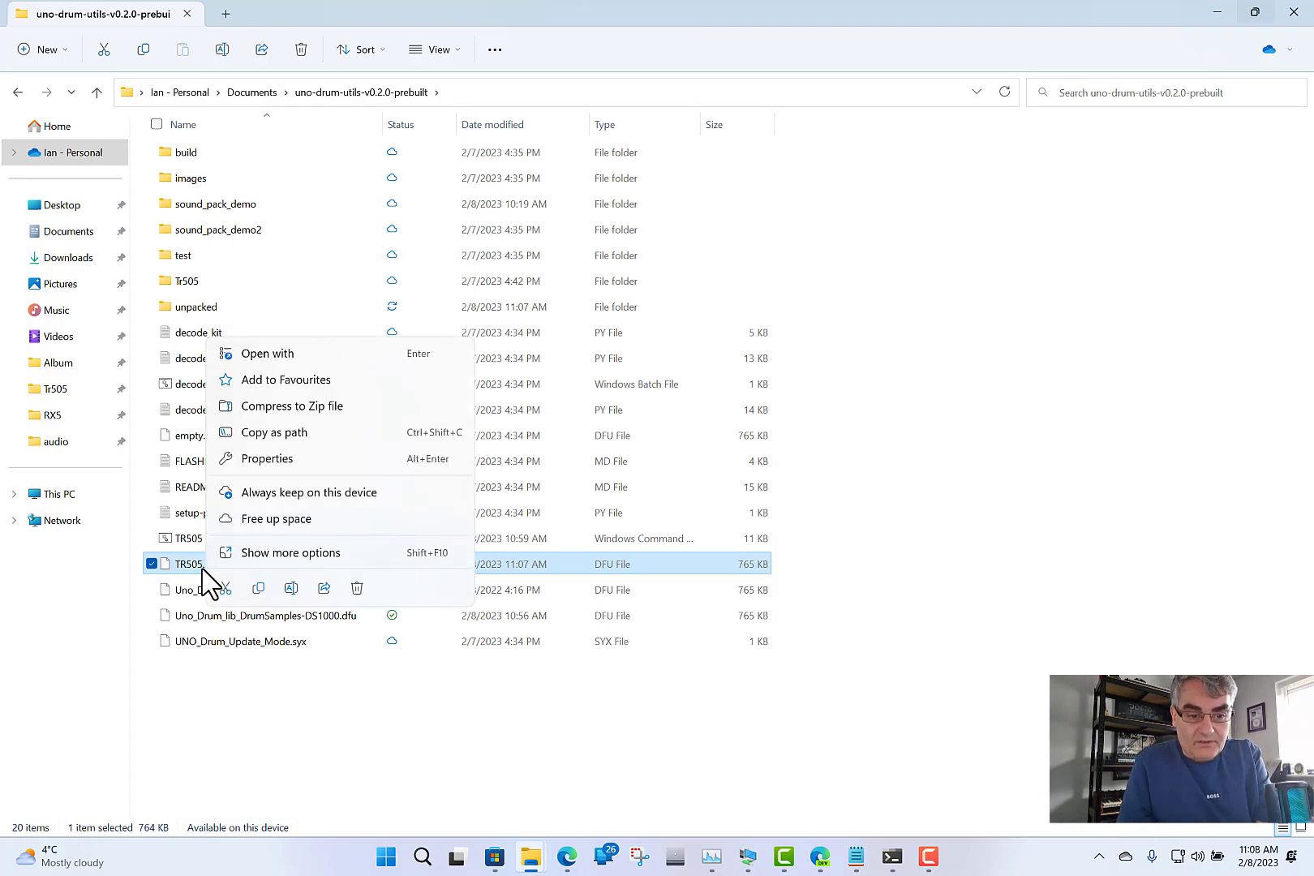
click(259, 589)
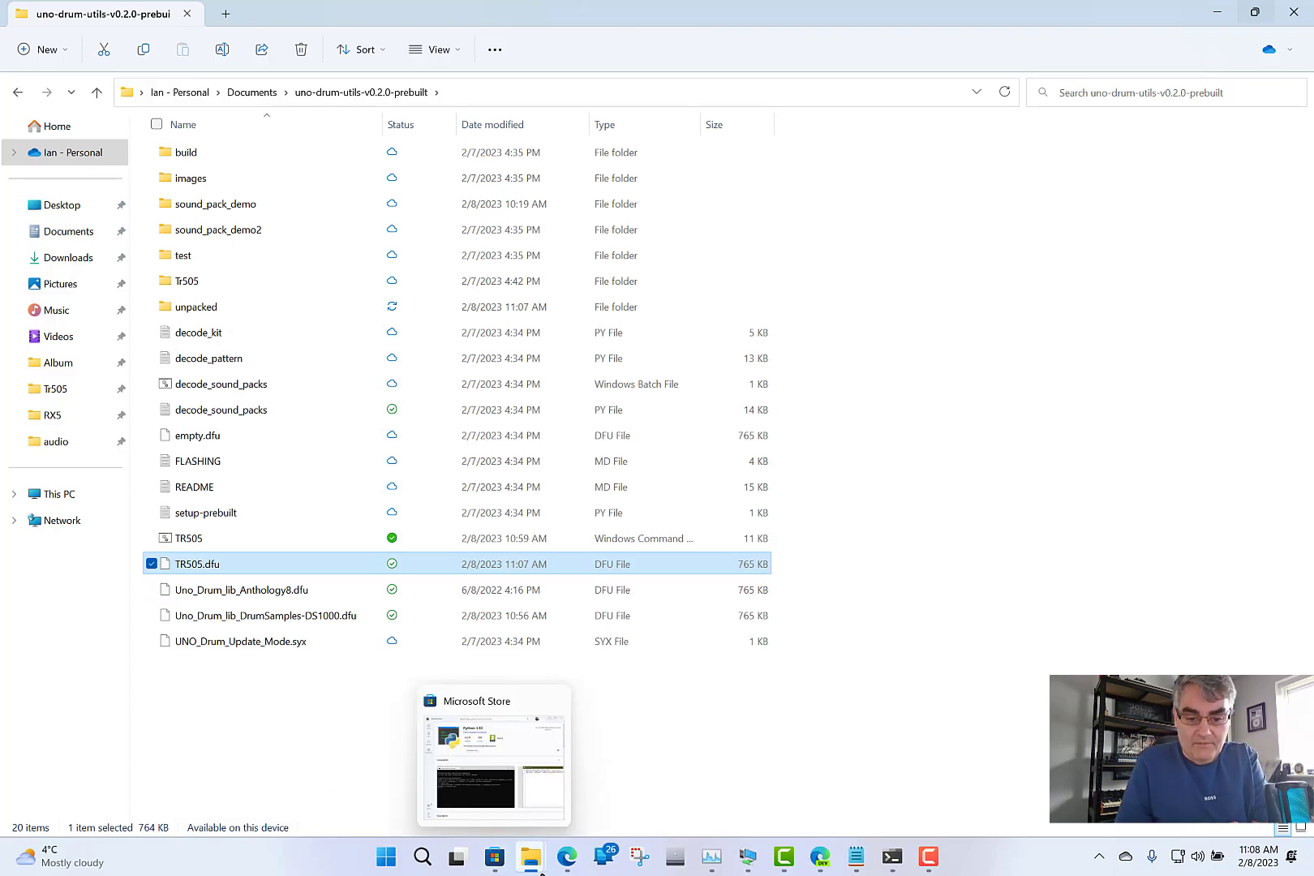
Look at the sound content installer and Uno_Drum_lib.dfu in the UNO Drum Anthology 8 Sound Content Installer folder.
mouse_move(543, 866)
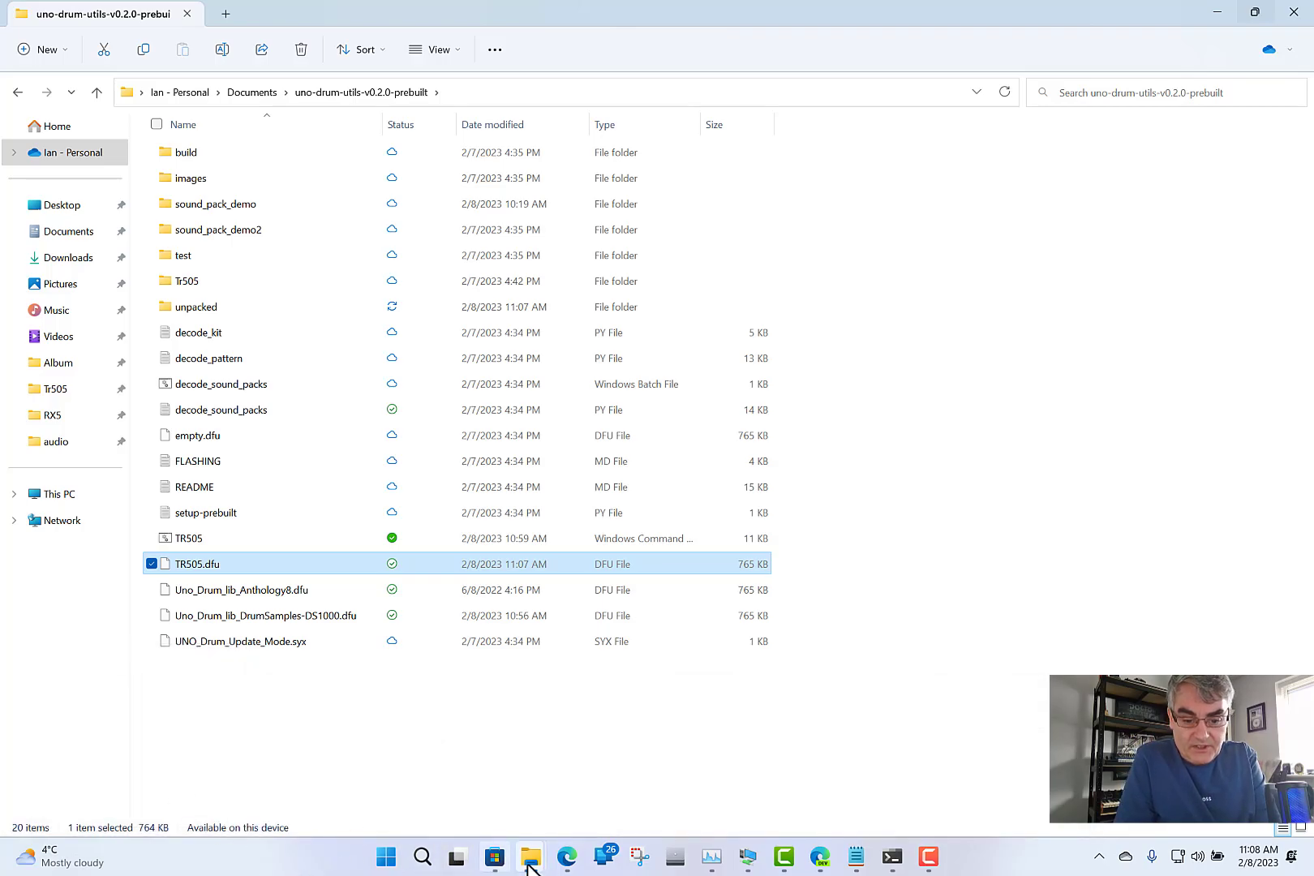
click(138, 781)
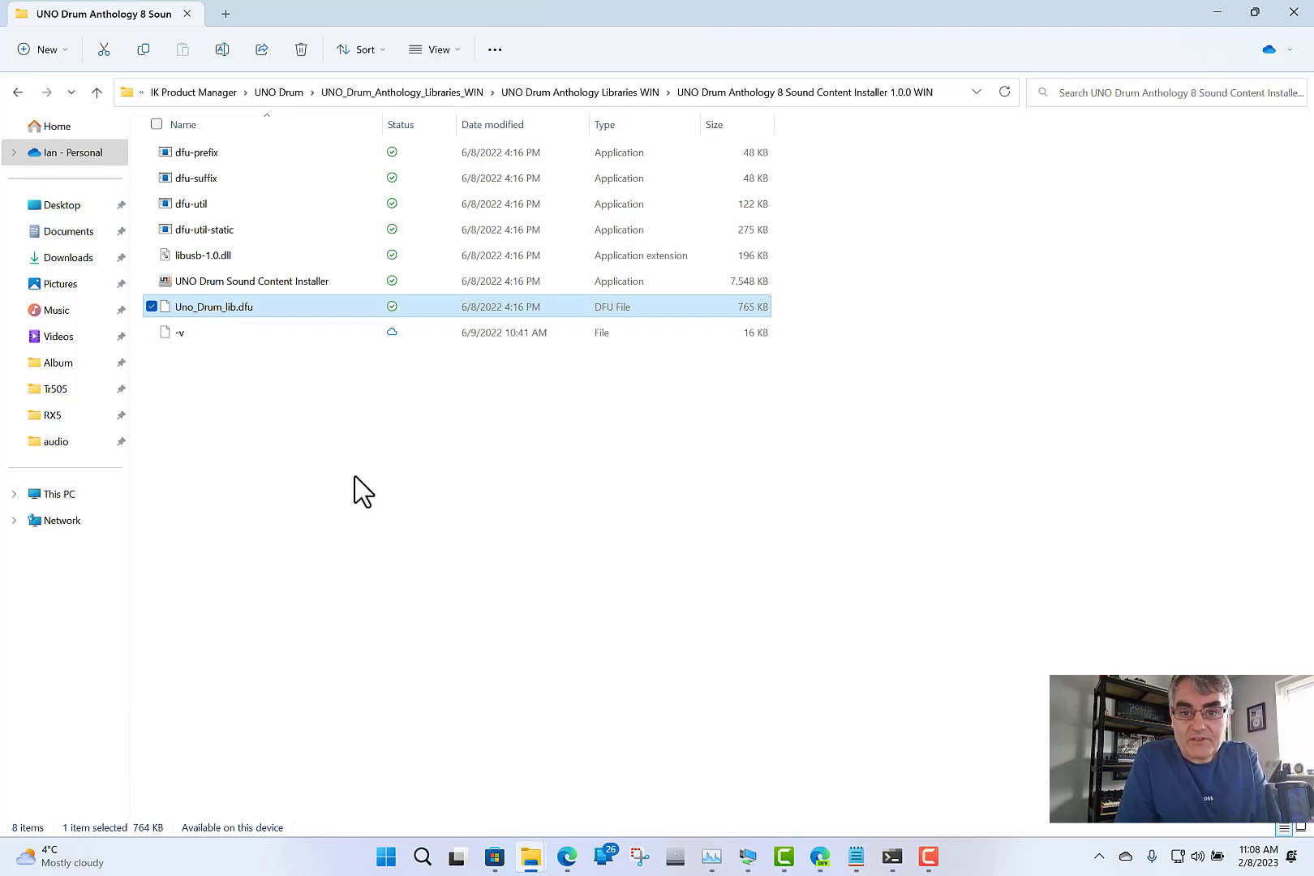
click(263, 558)
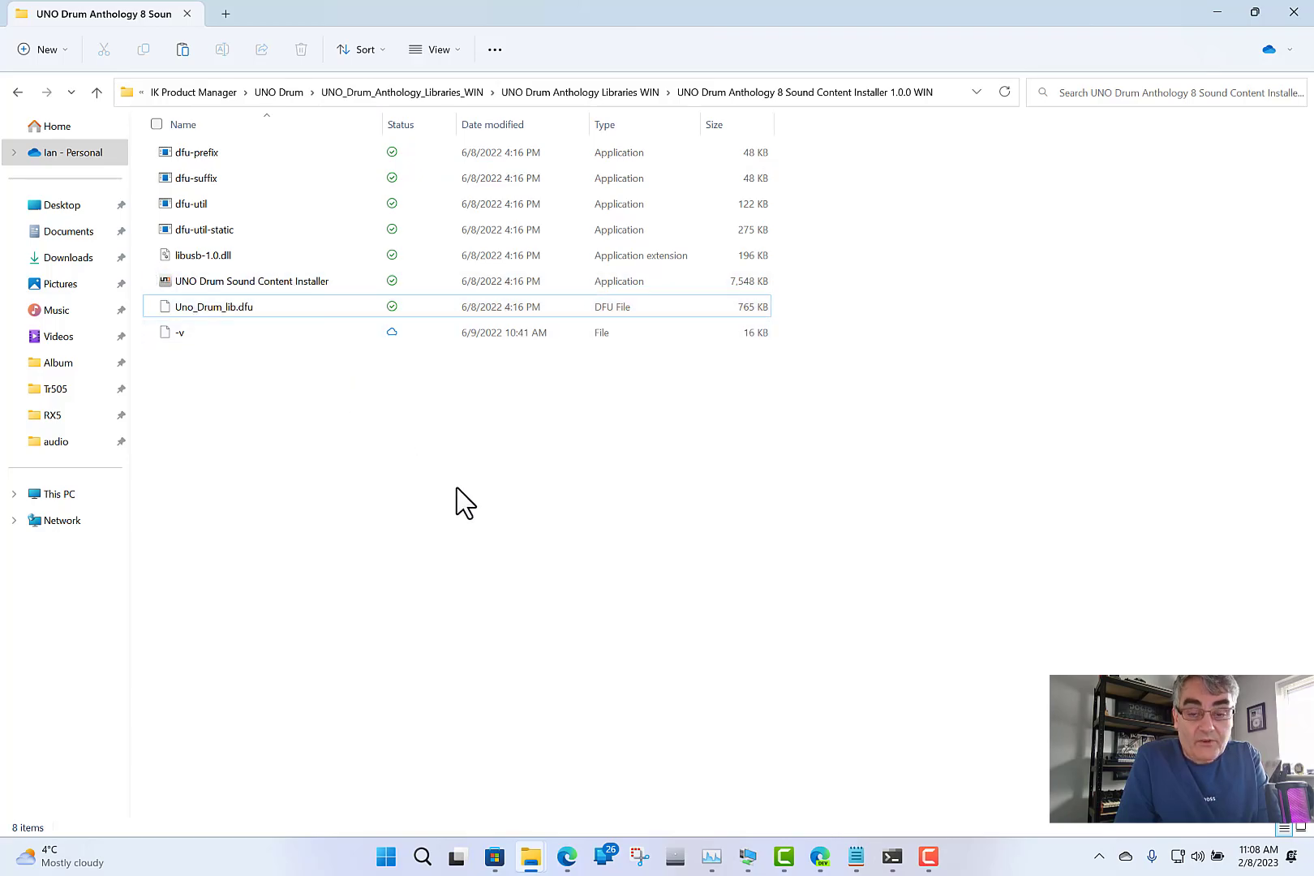
mouse_move(282, 295)
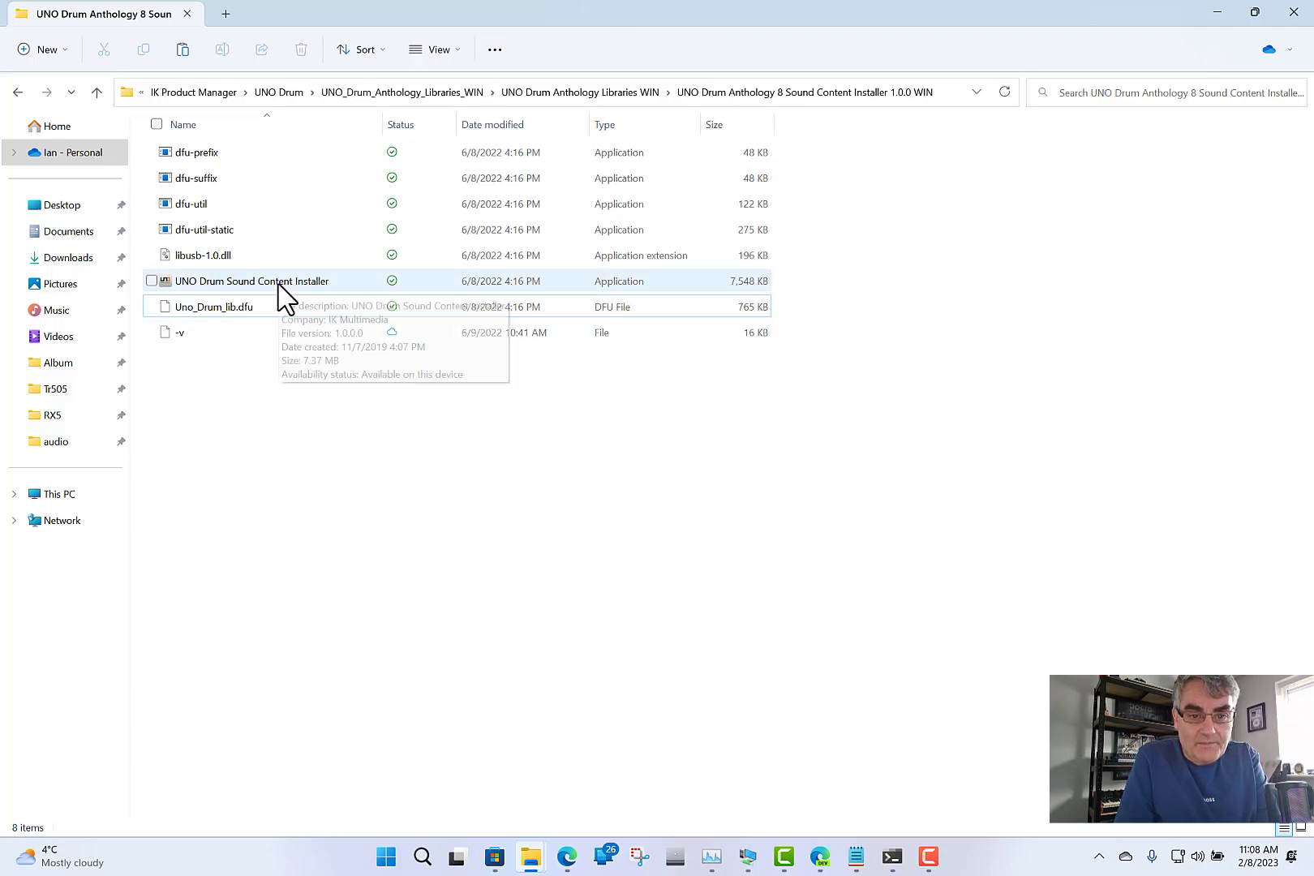
mouse_move(199, 324)
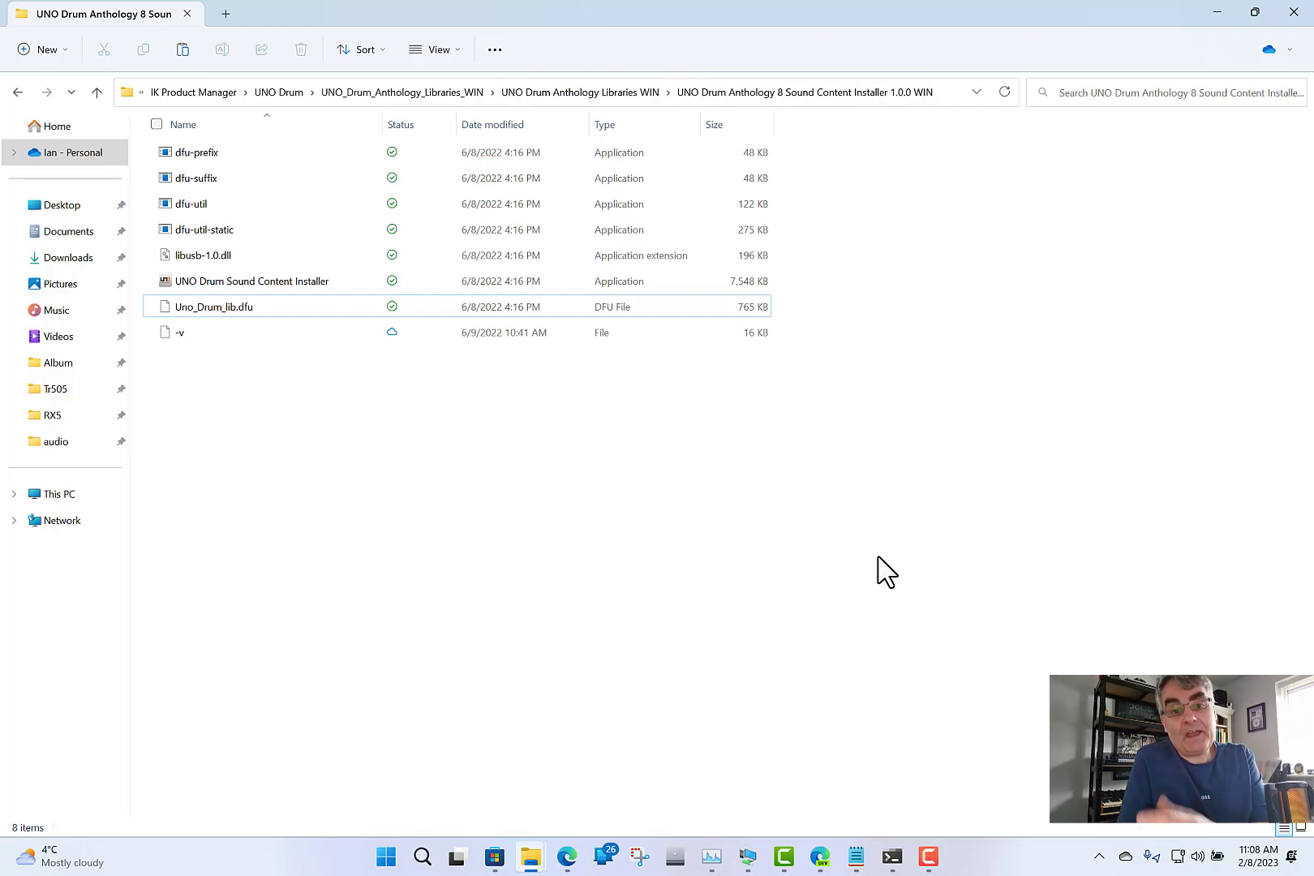
Paste the copied TR505.dfu into the innermost LINN folder (LINN\LINN\LINN) under UNO Drum.
click(539, 93)
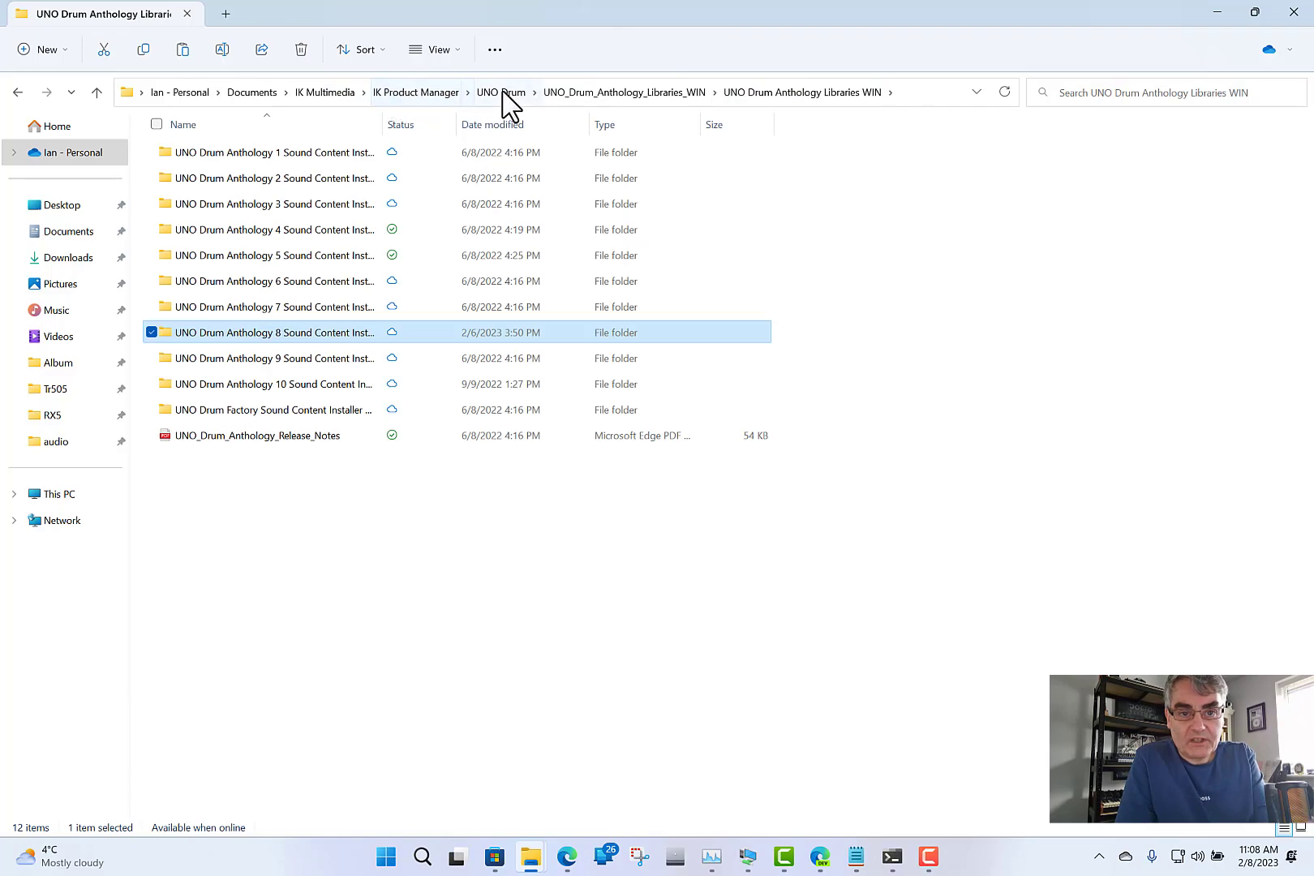
click(503, 92)
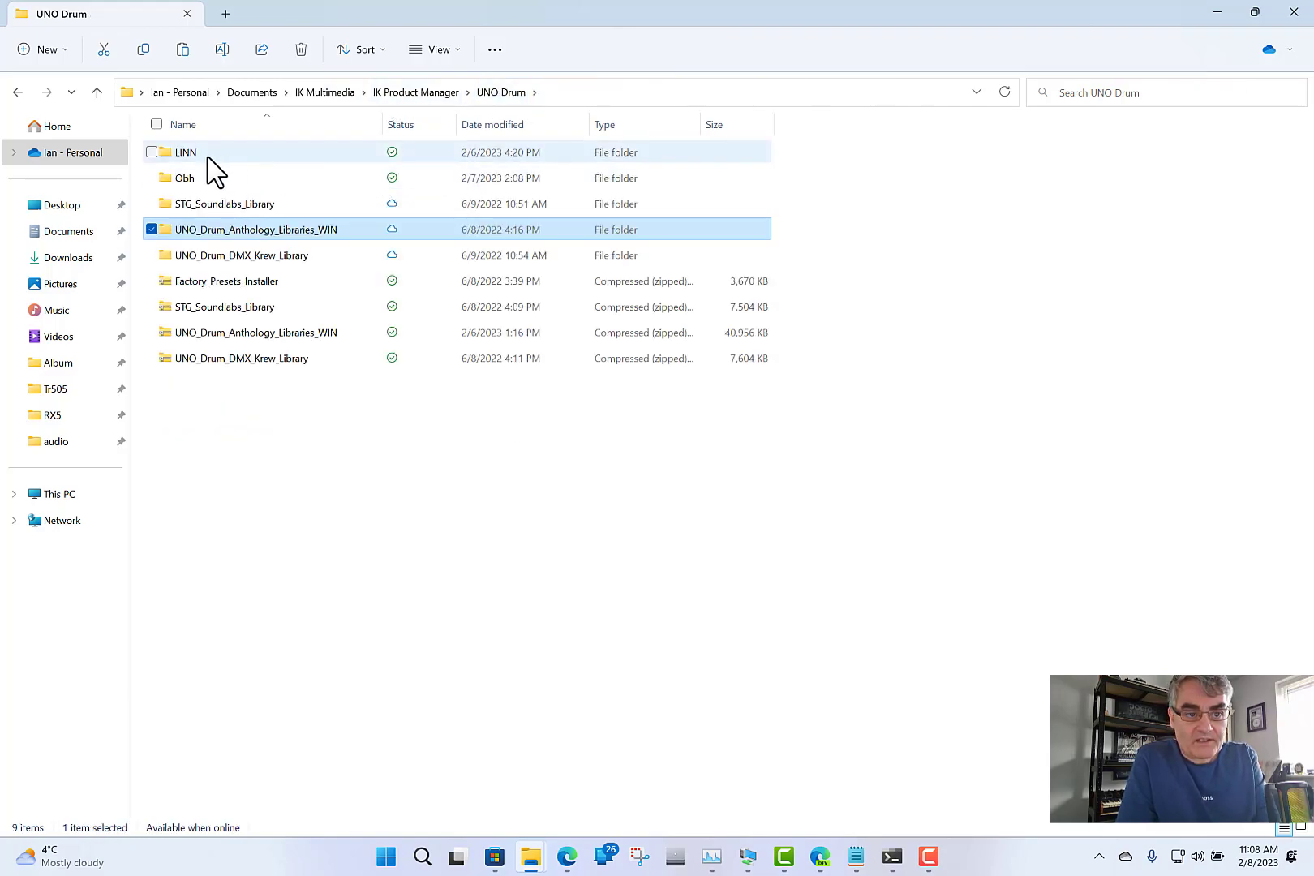
click(207, 157)
double_click(208, 157)
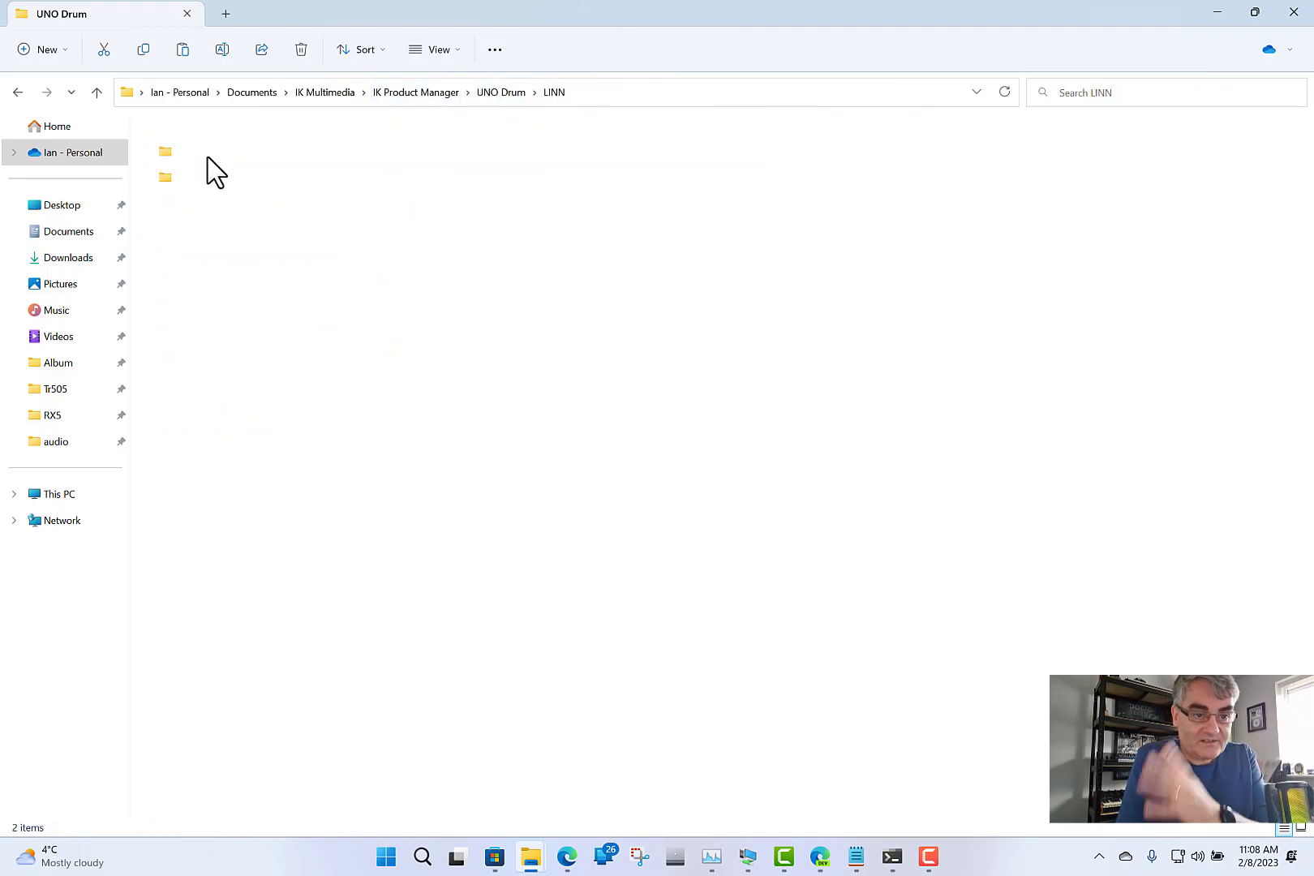
double_click(195, 177)
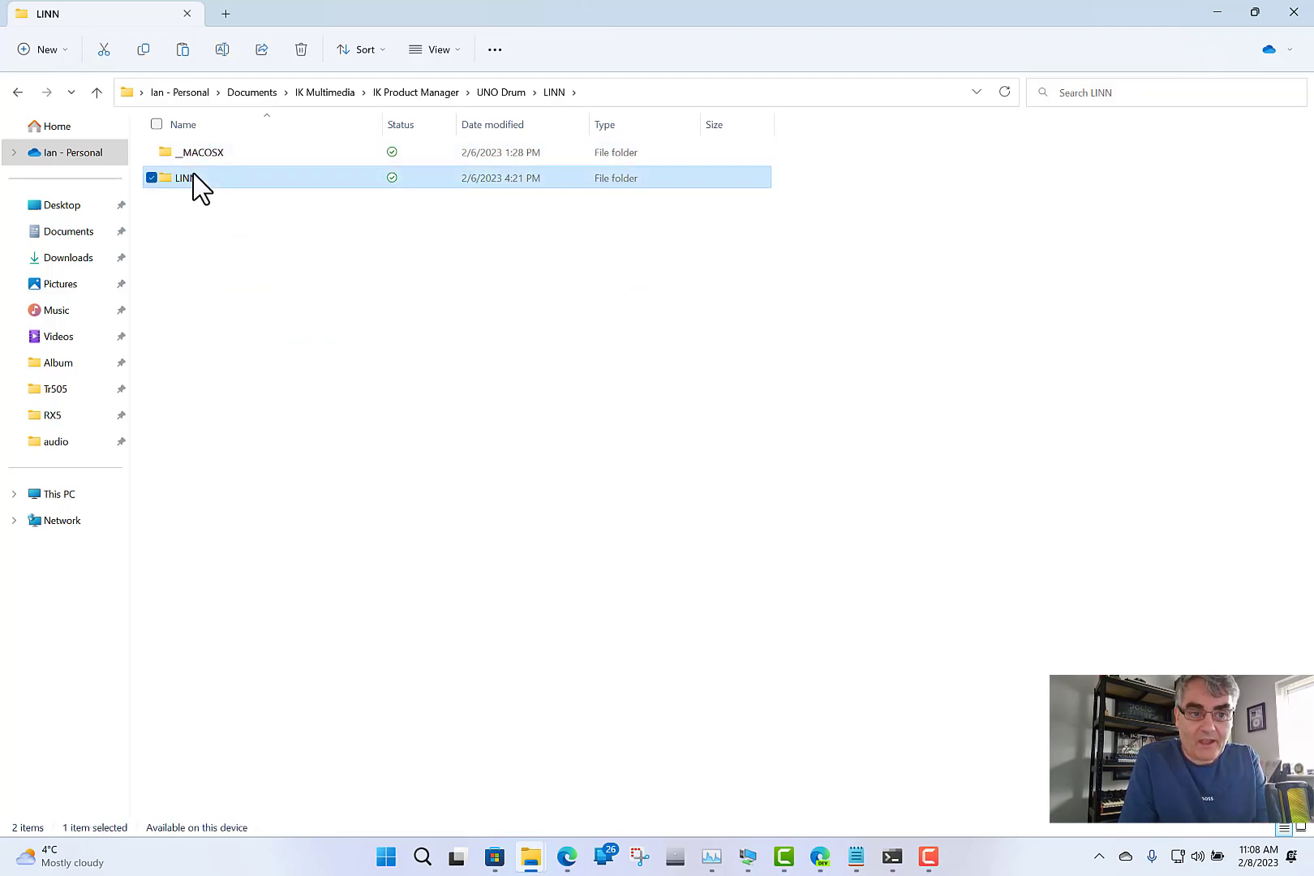
double_click(188, 178)
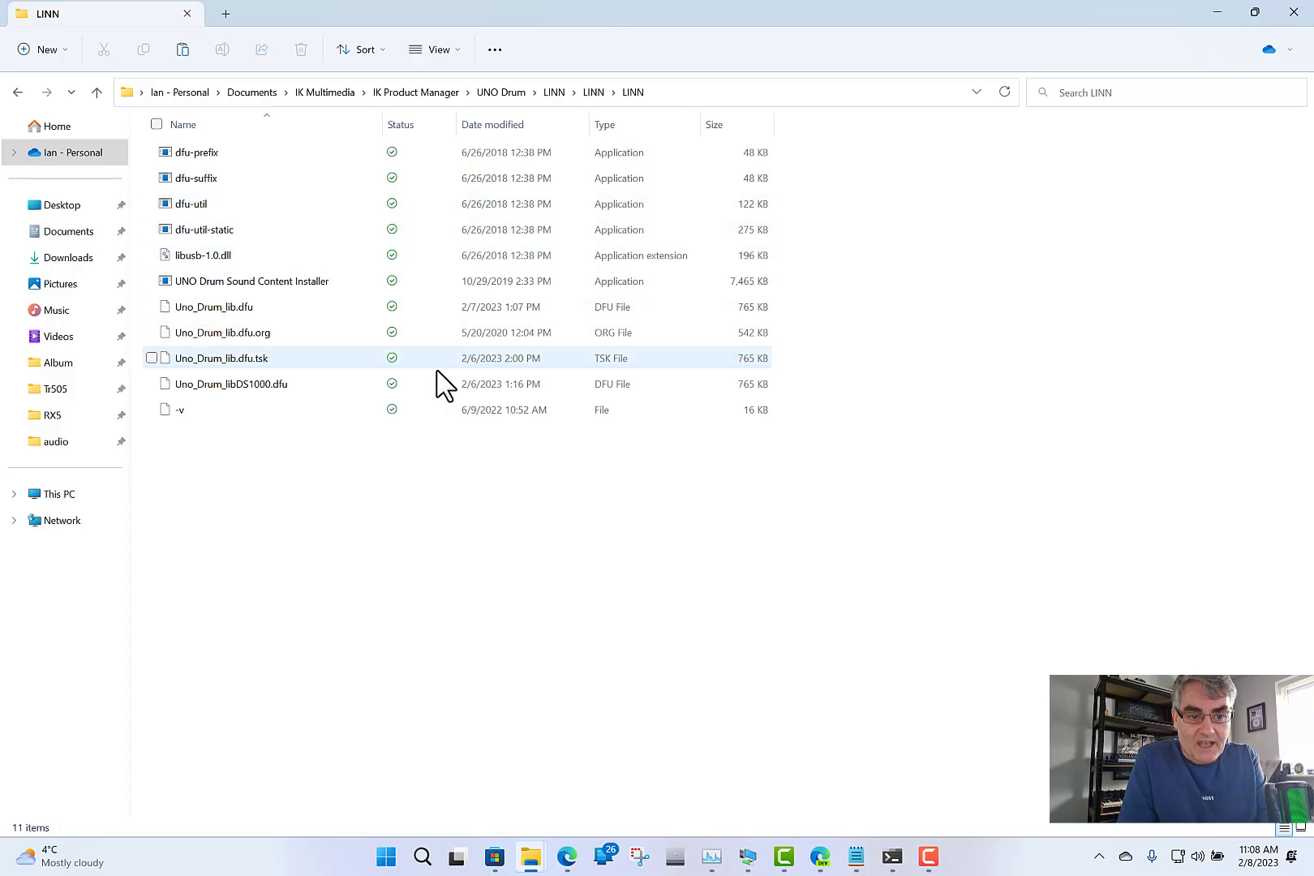
right_click(315, 476)
click(322, 482)
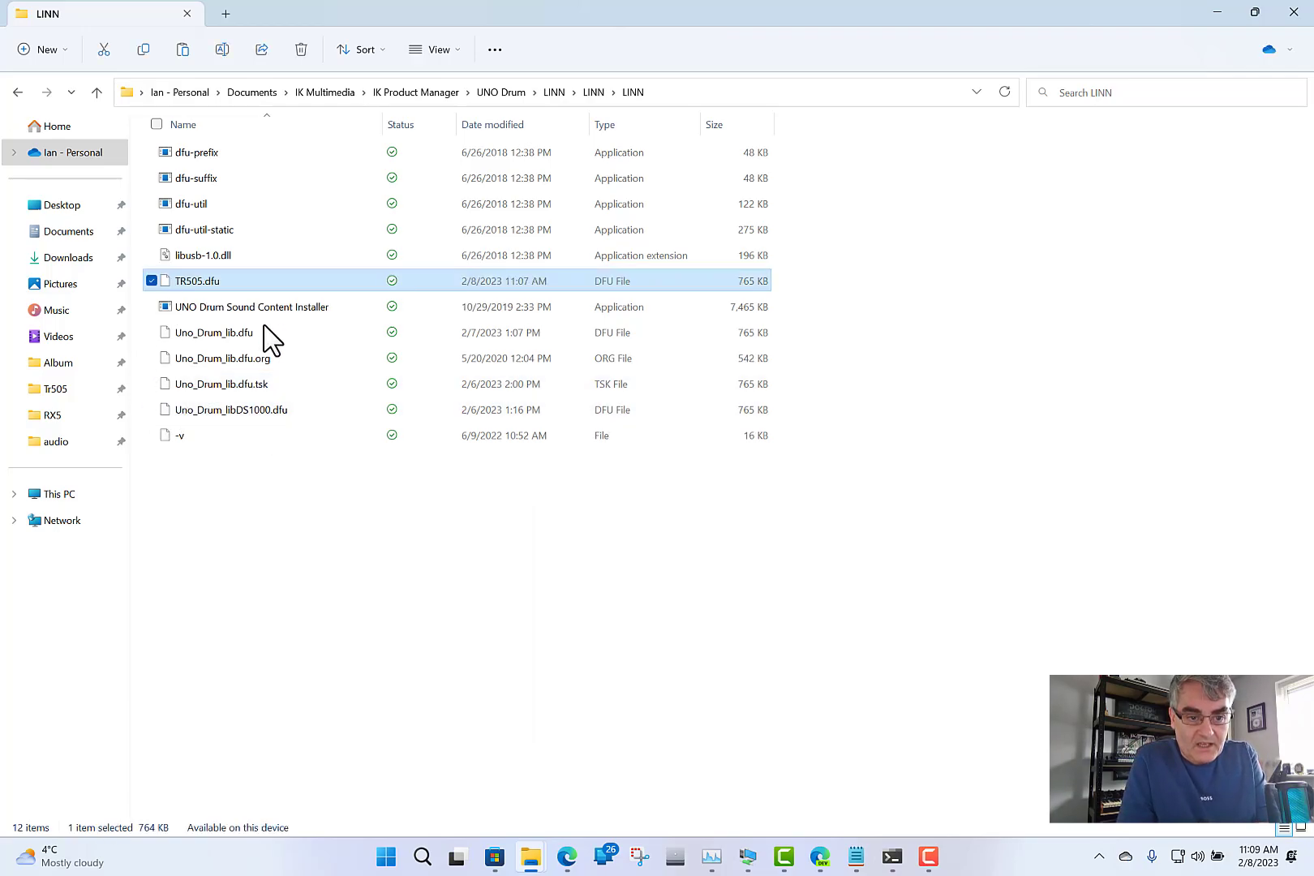
Delete the old Uno_Drum_lib.dfu from the LINN folder.
click(216, 334)
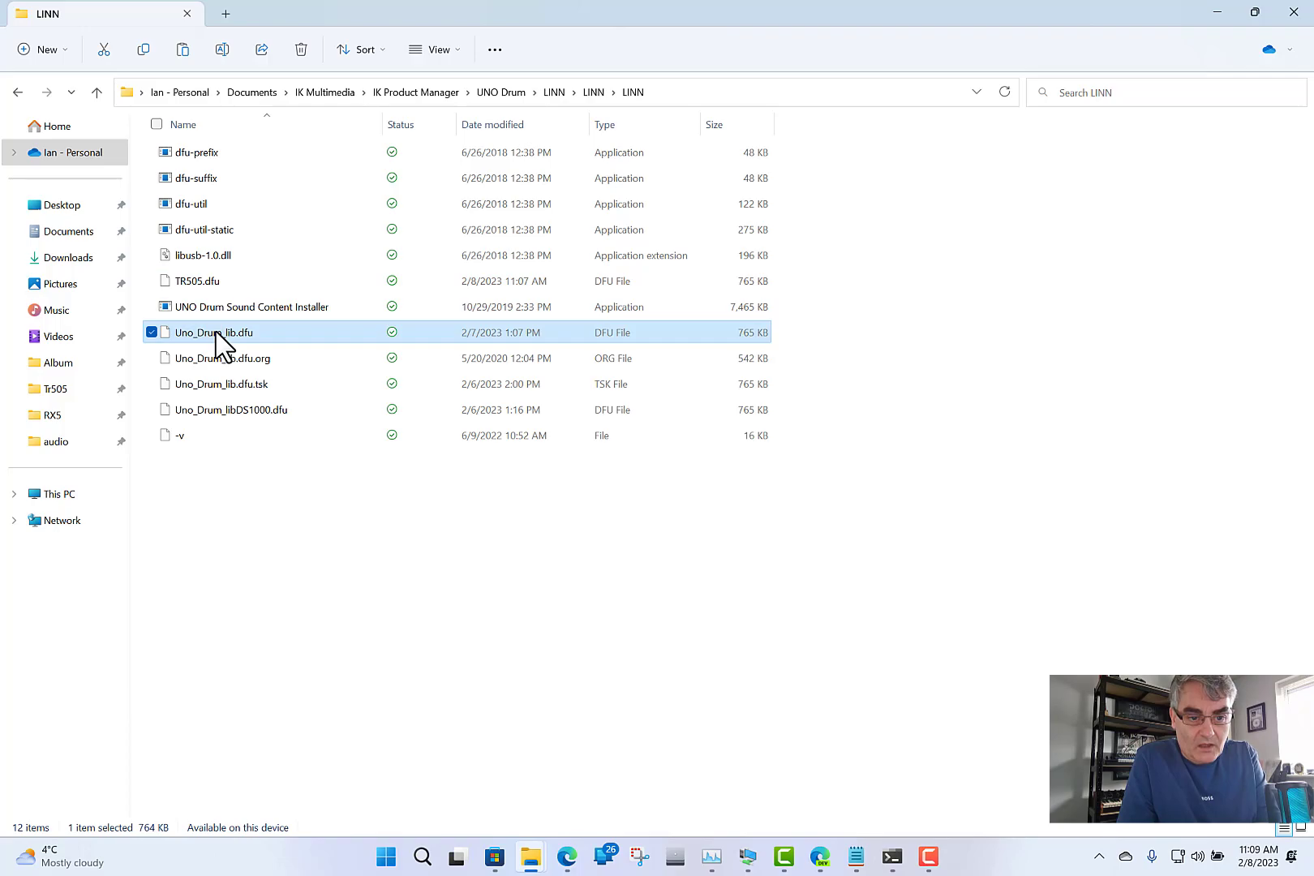
click(216, 332)
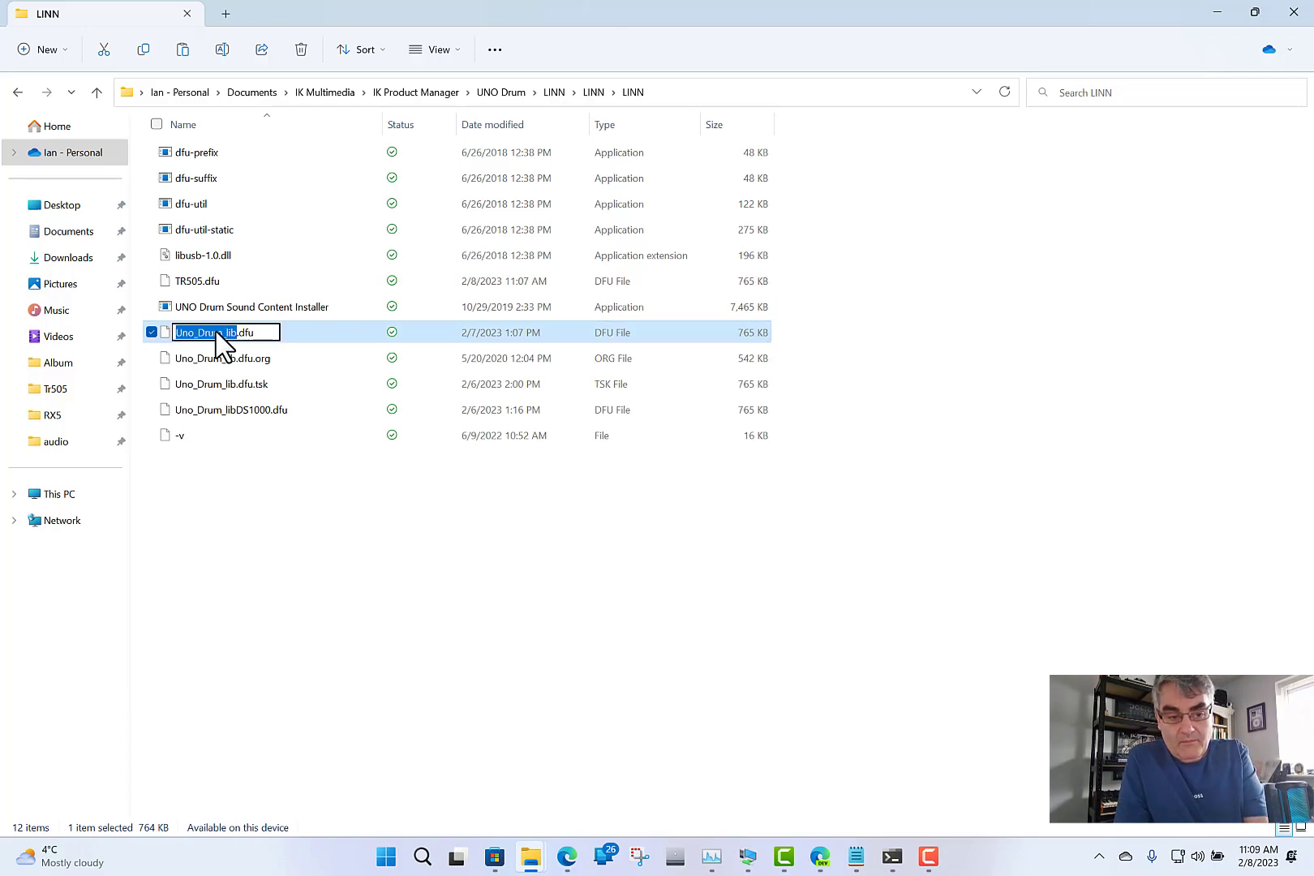
click(300, 556)
click(223, 334)
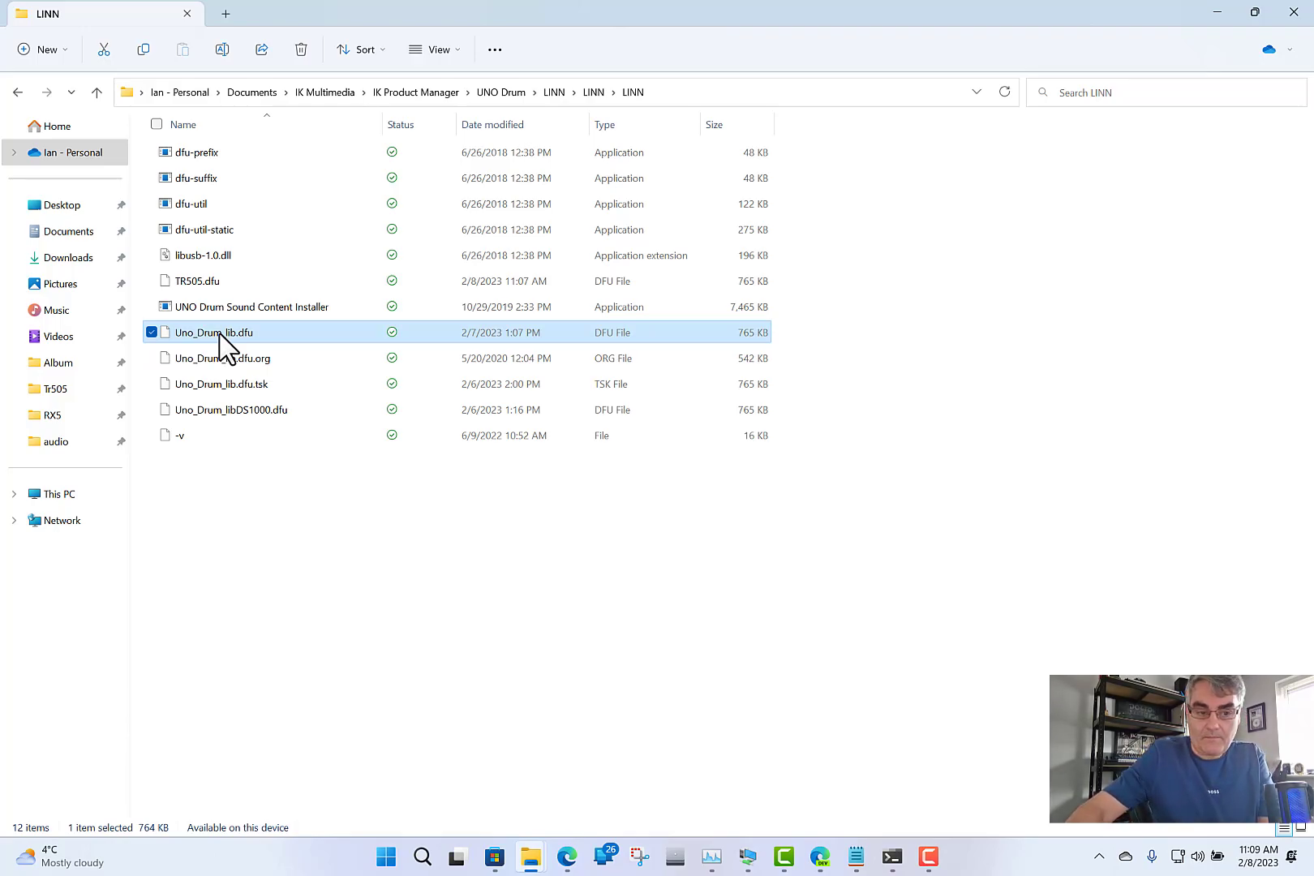
key(Delete)
Rename TR505.dfu as Uno_Drum_lib.dfu and dismiss the OneDrive deletion reminder.
click(193, 282)
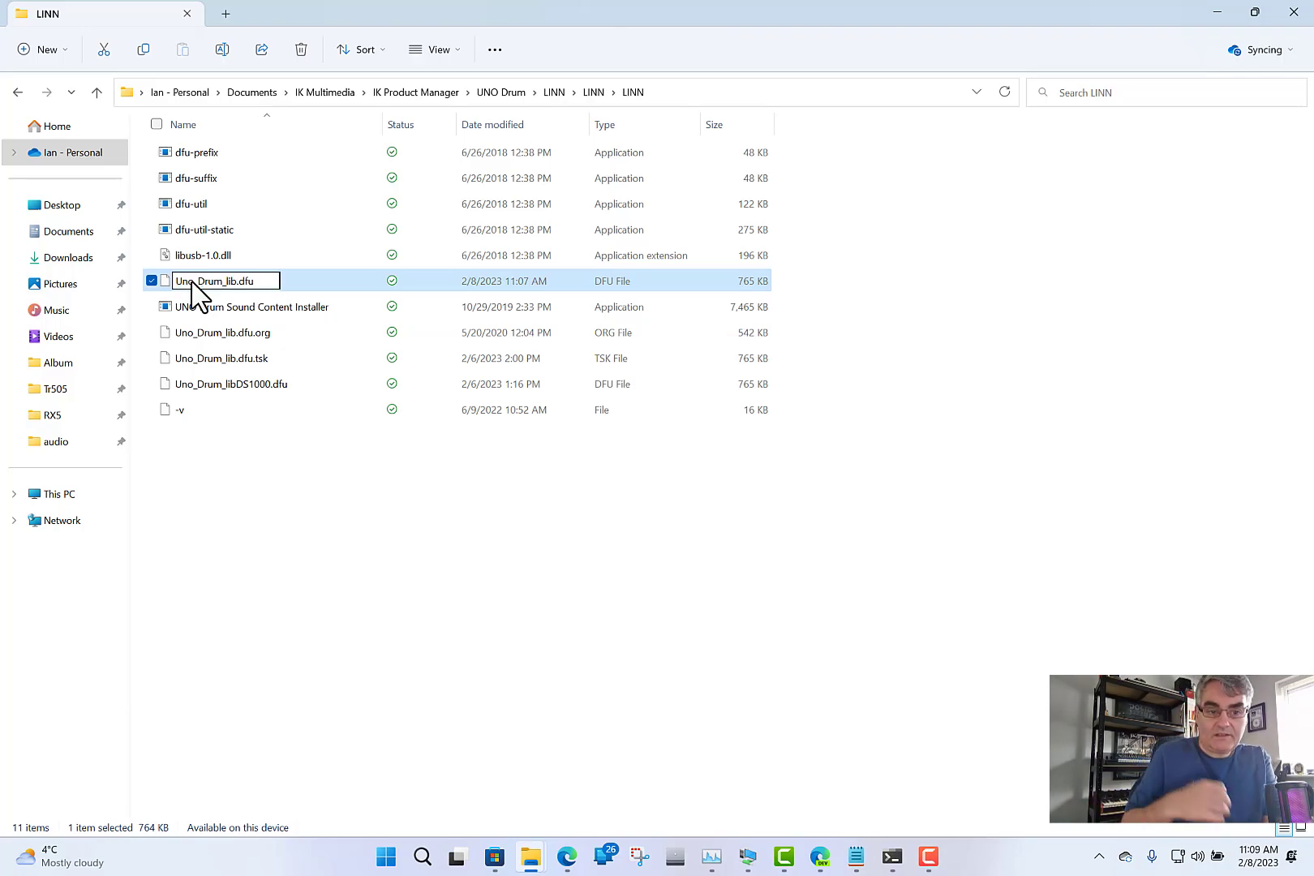
key(Return)
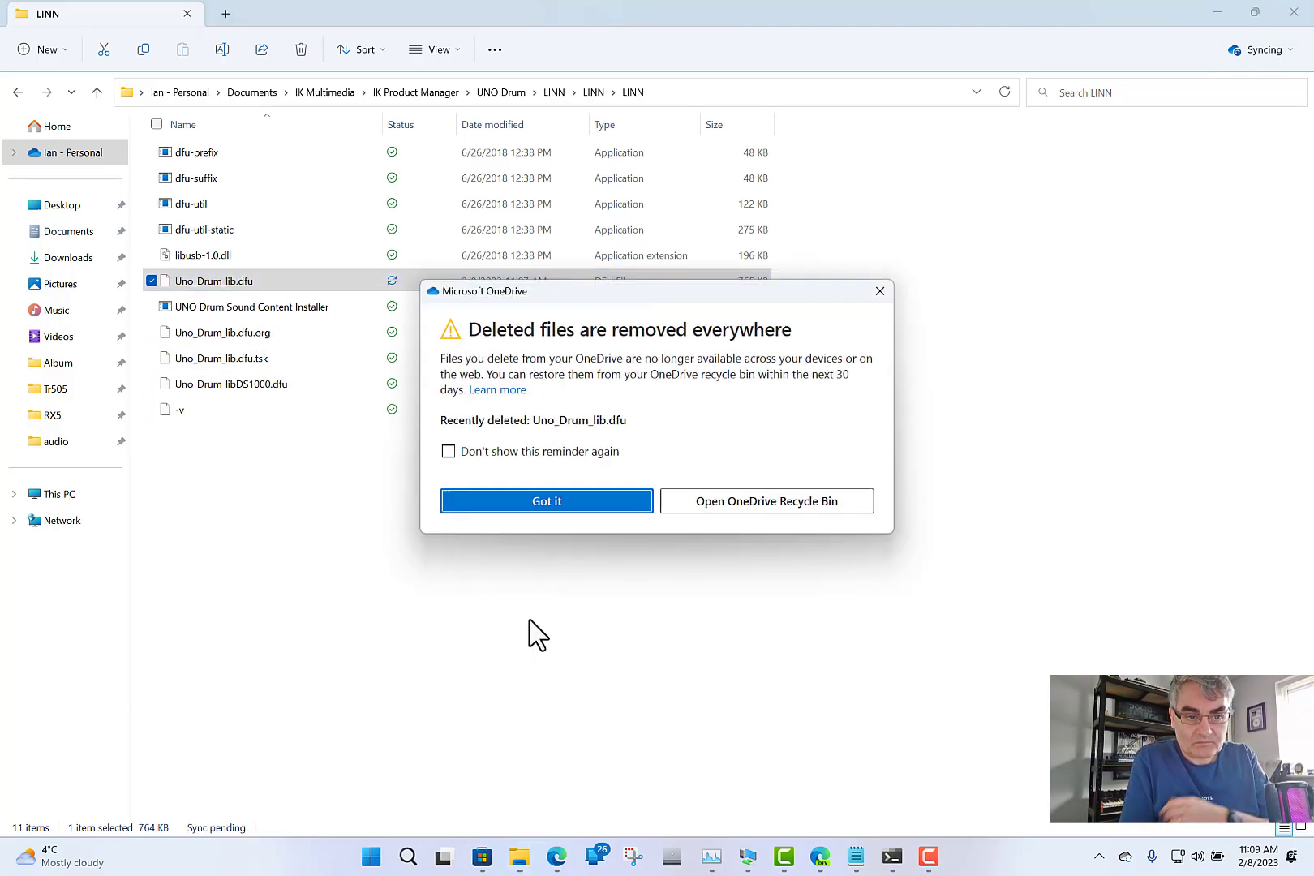
click(542, 503)
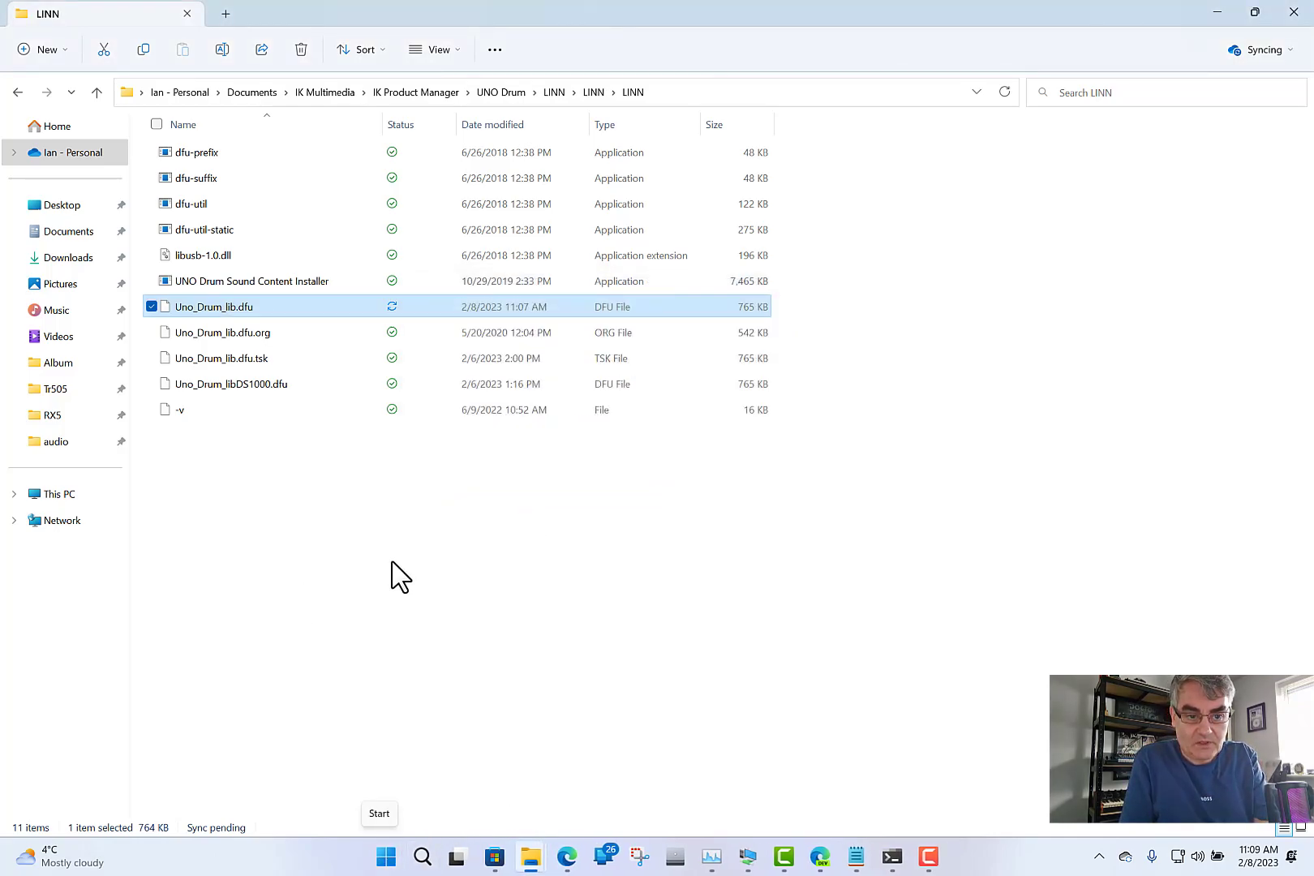
Run UNO Drum Sound Content Installer from the LINN folder, install the sound content on the UNO Drum and close the installer.
click(252, 286)
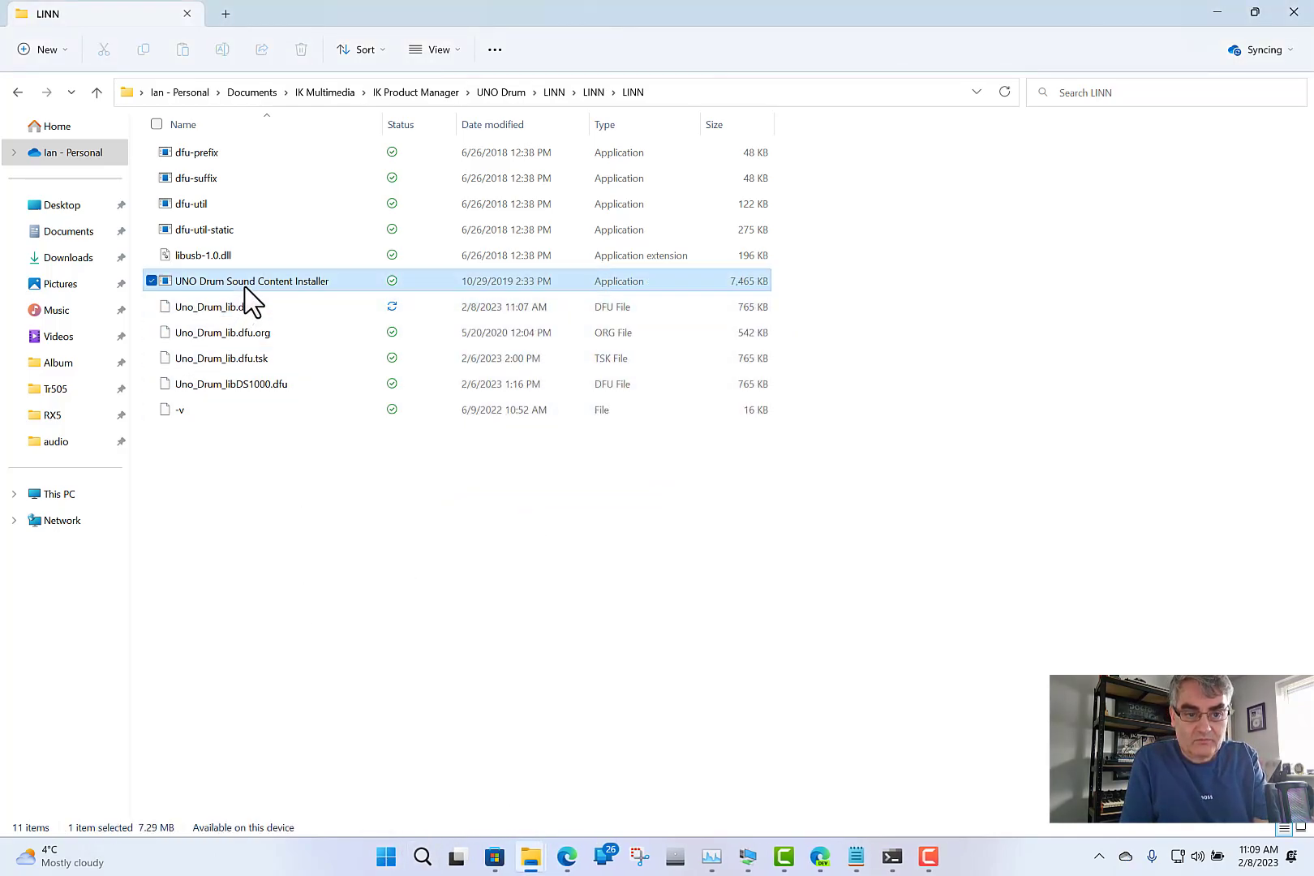
double_click(269, 282)
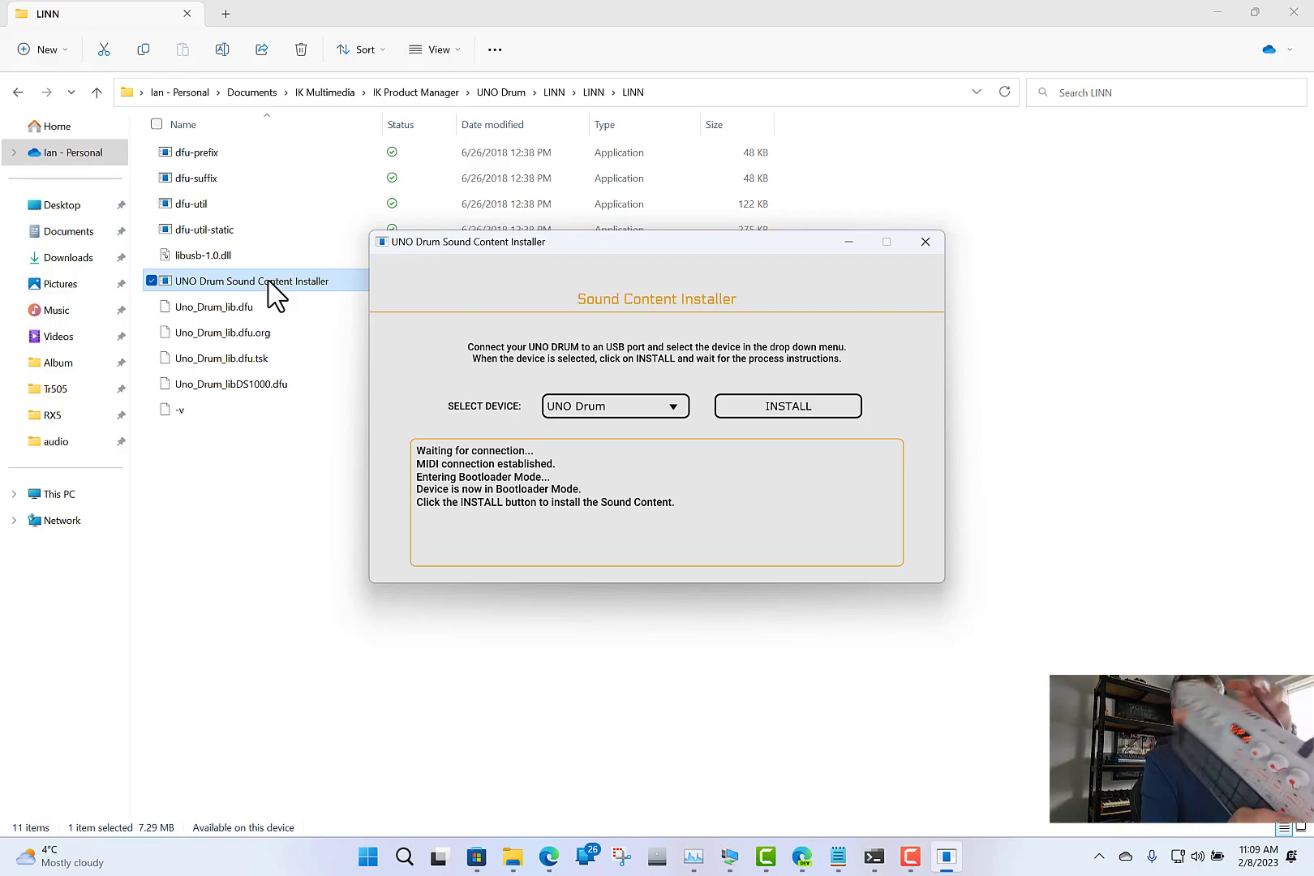
click(789, 408)
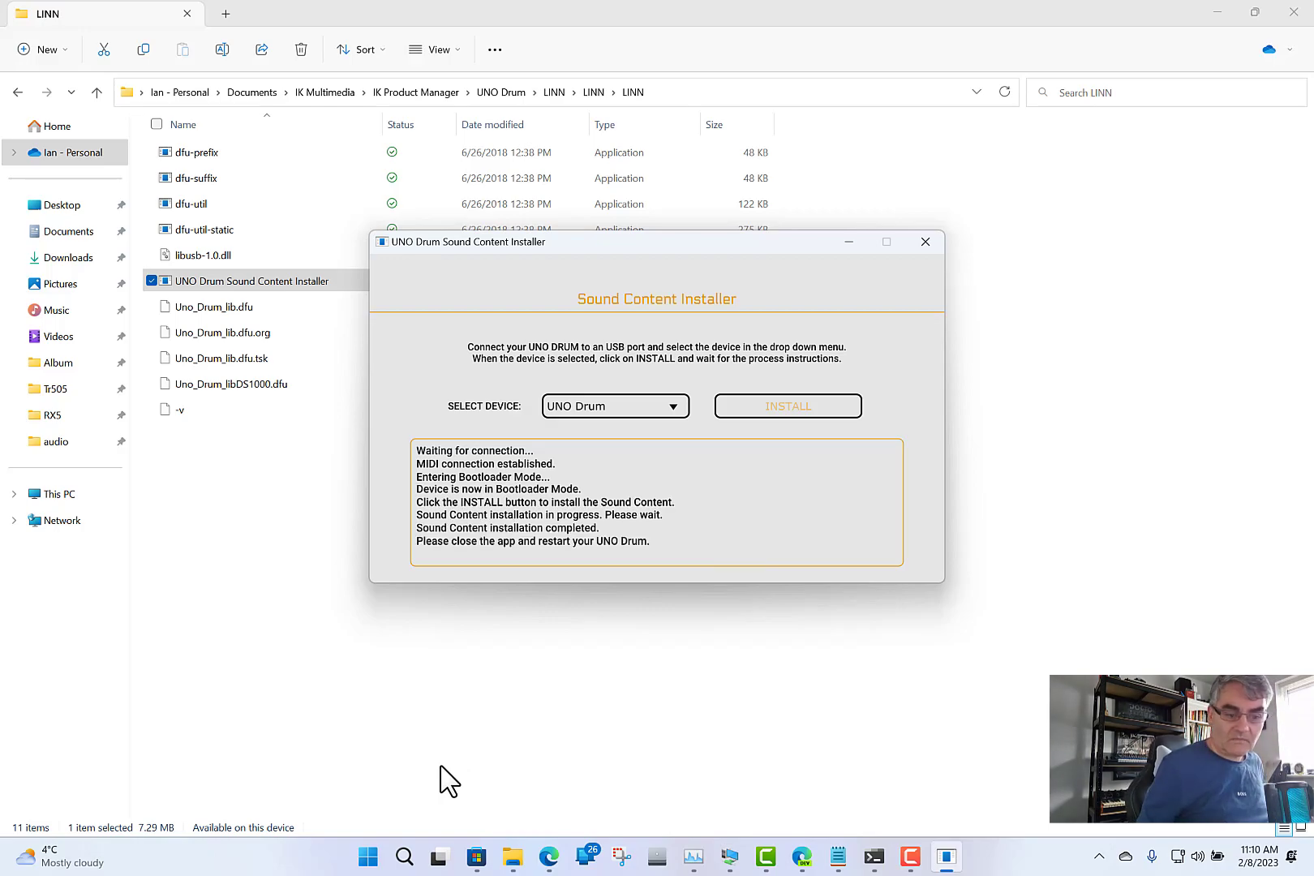
click(925, 242)
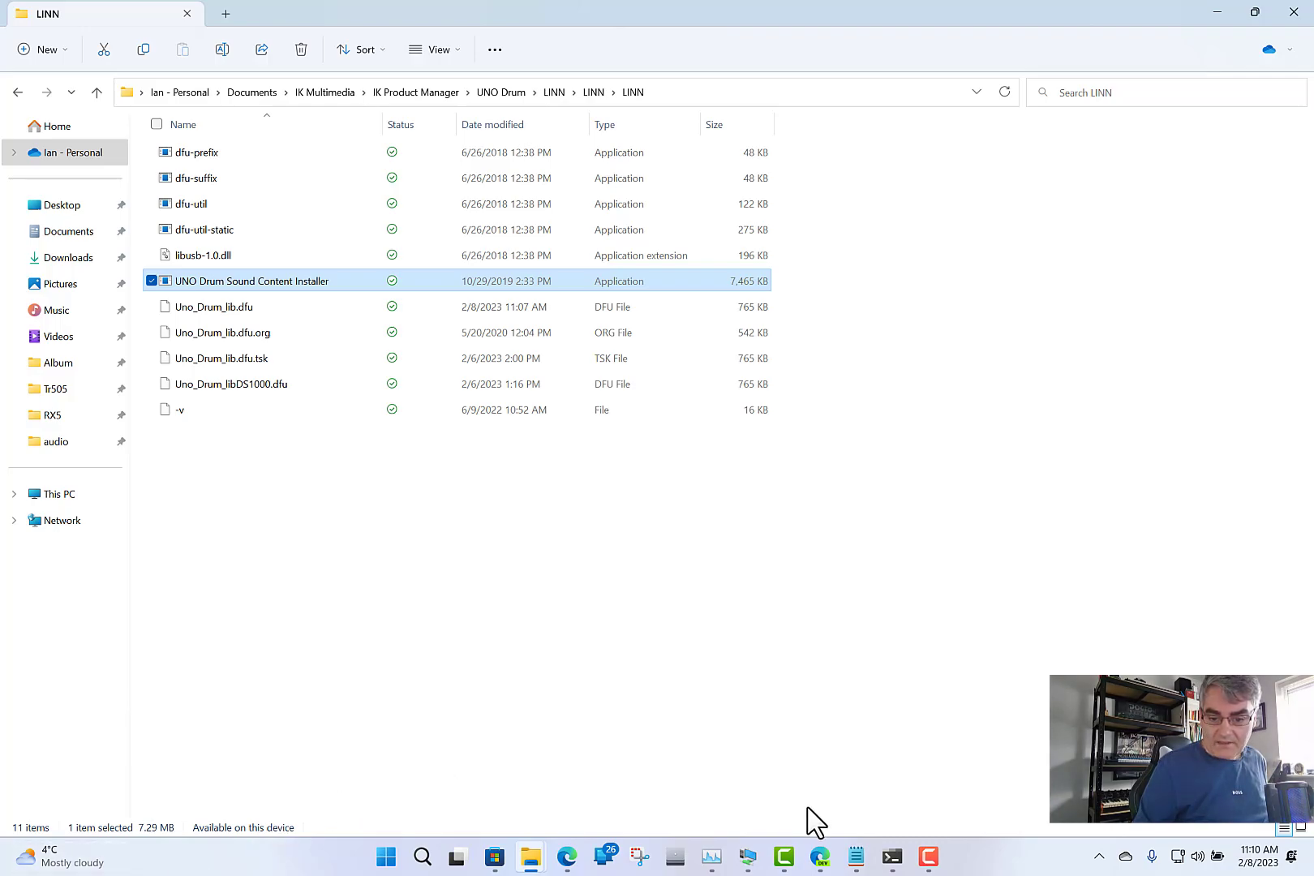
Switch to UNO Drum Editor and show the drum sound settings to examine the PCM slot and tuning of each instrument.
mouse_move(785, 862)
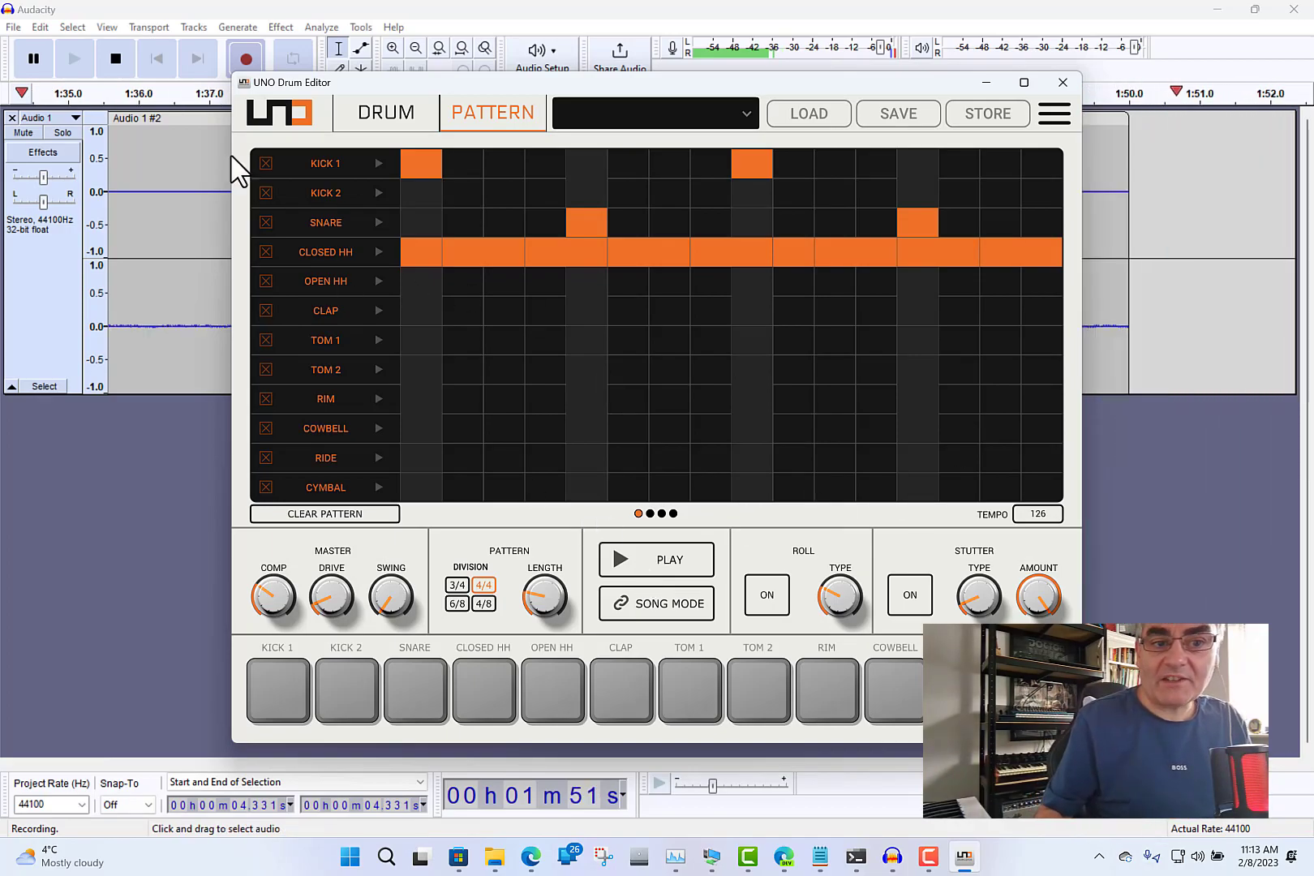
click(183, 304)
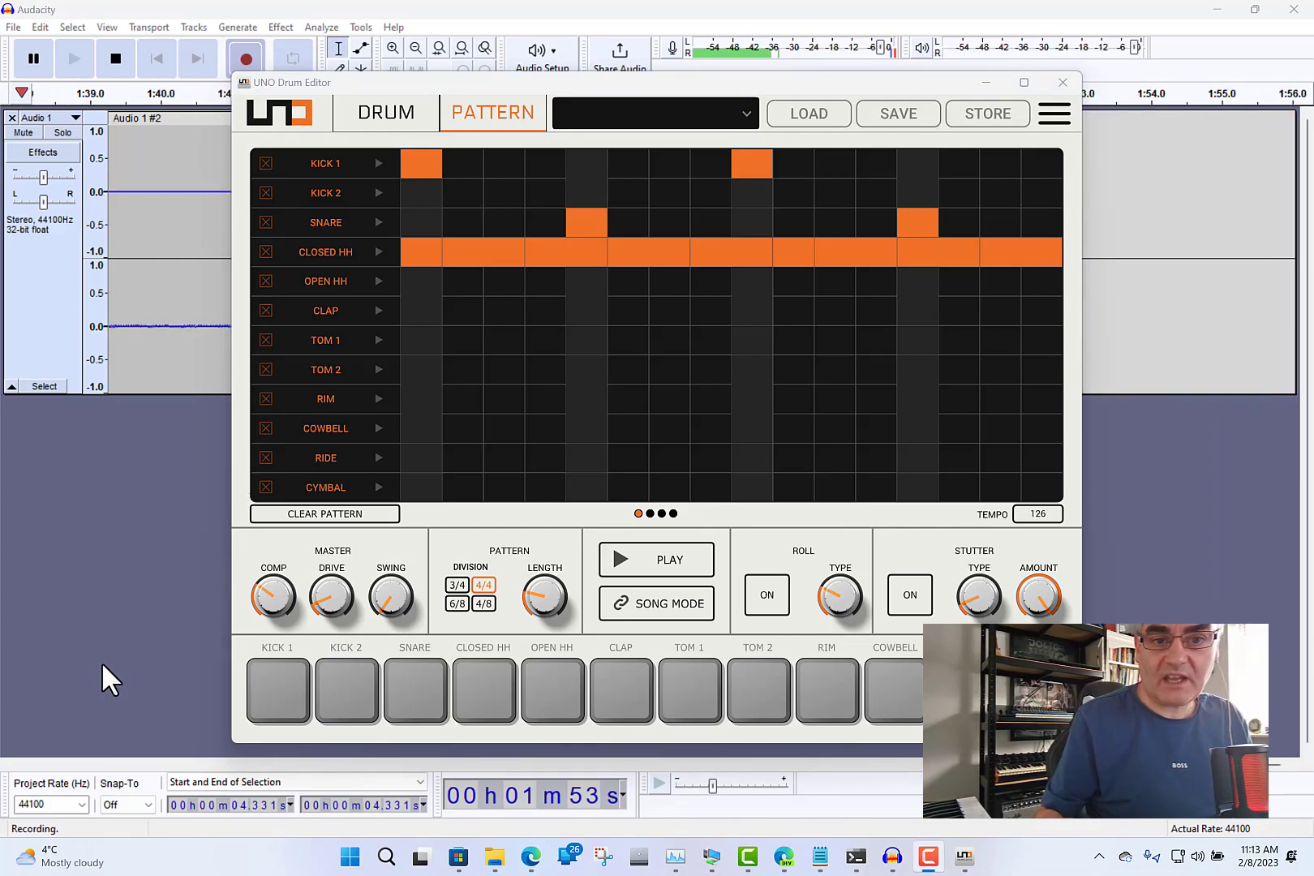
click(420, 120)
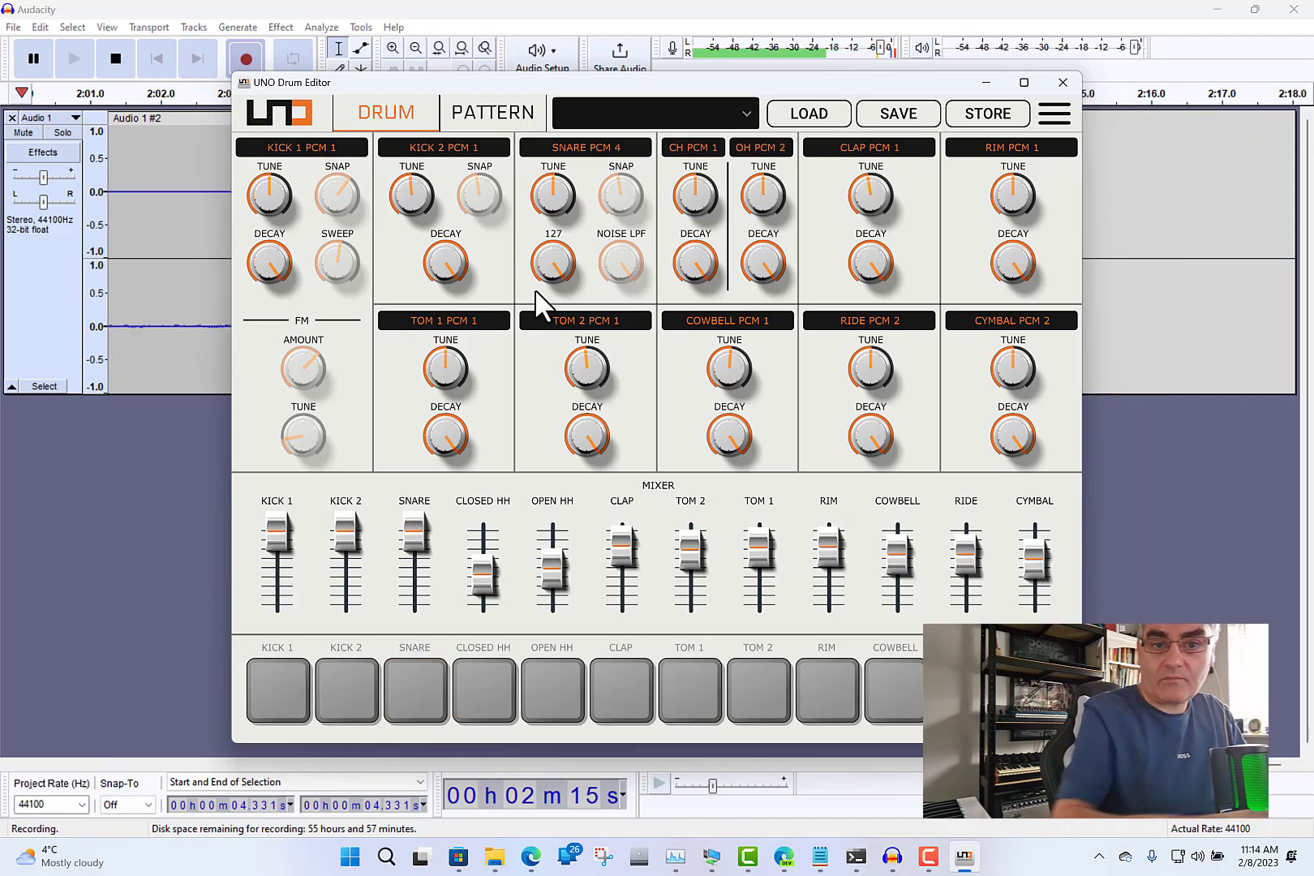
mouse_move(545, 227)
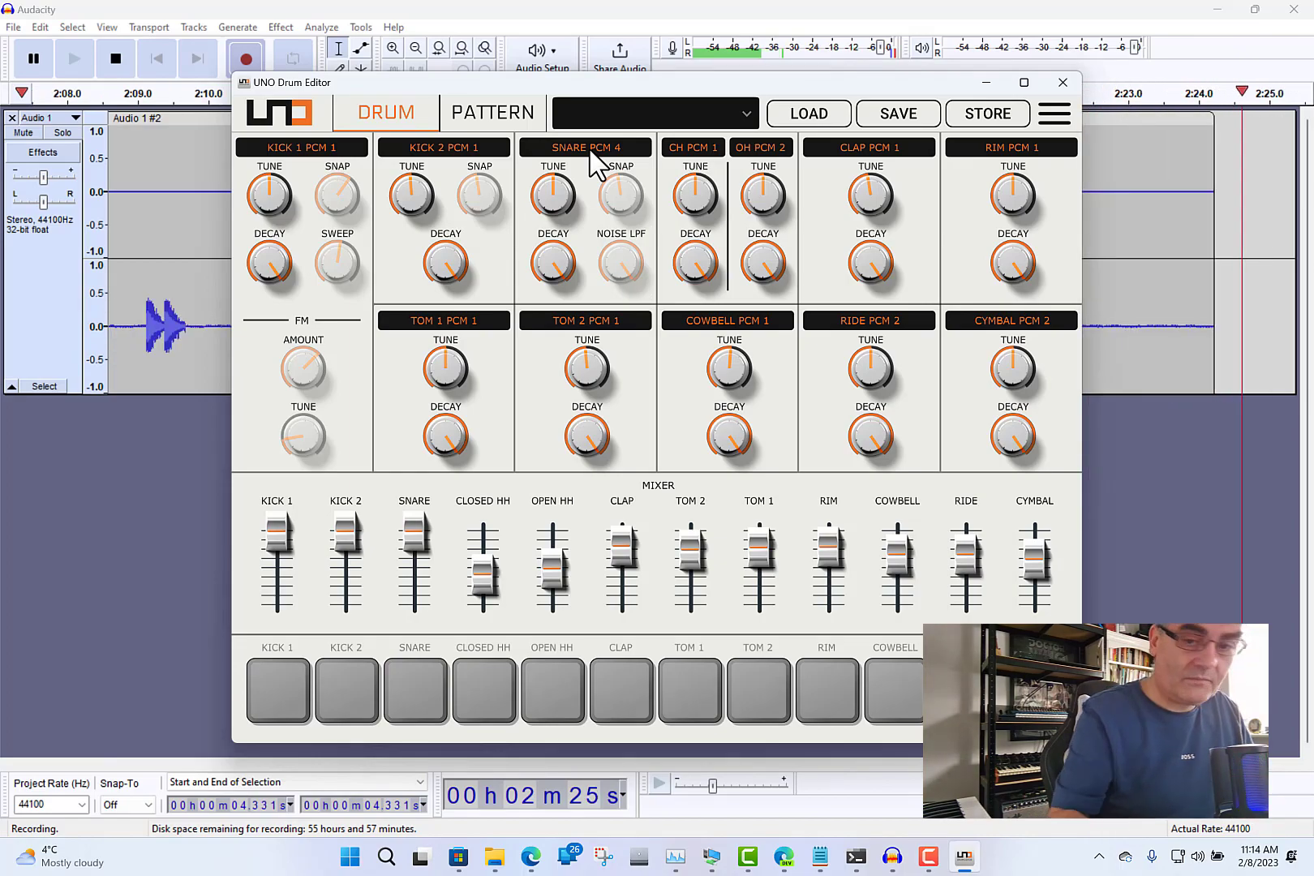
mouse_move(674, 194)
Show the pattern grid and start pattern playback to listen to the installed sounds.
click(490, 118)
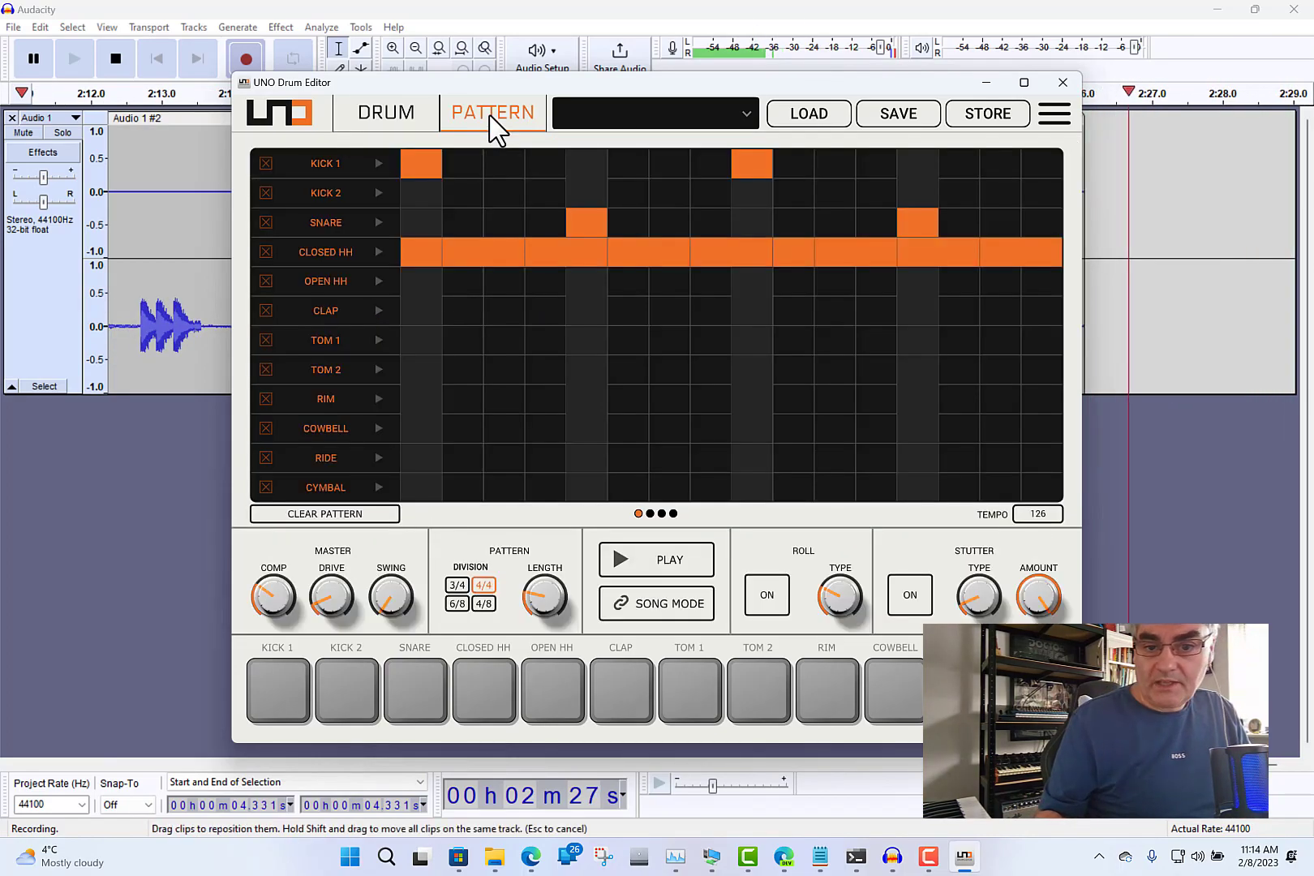
click(675, 568)
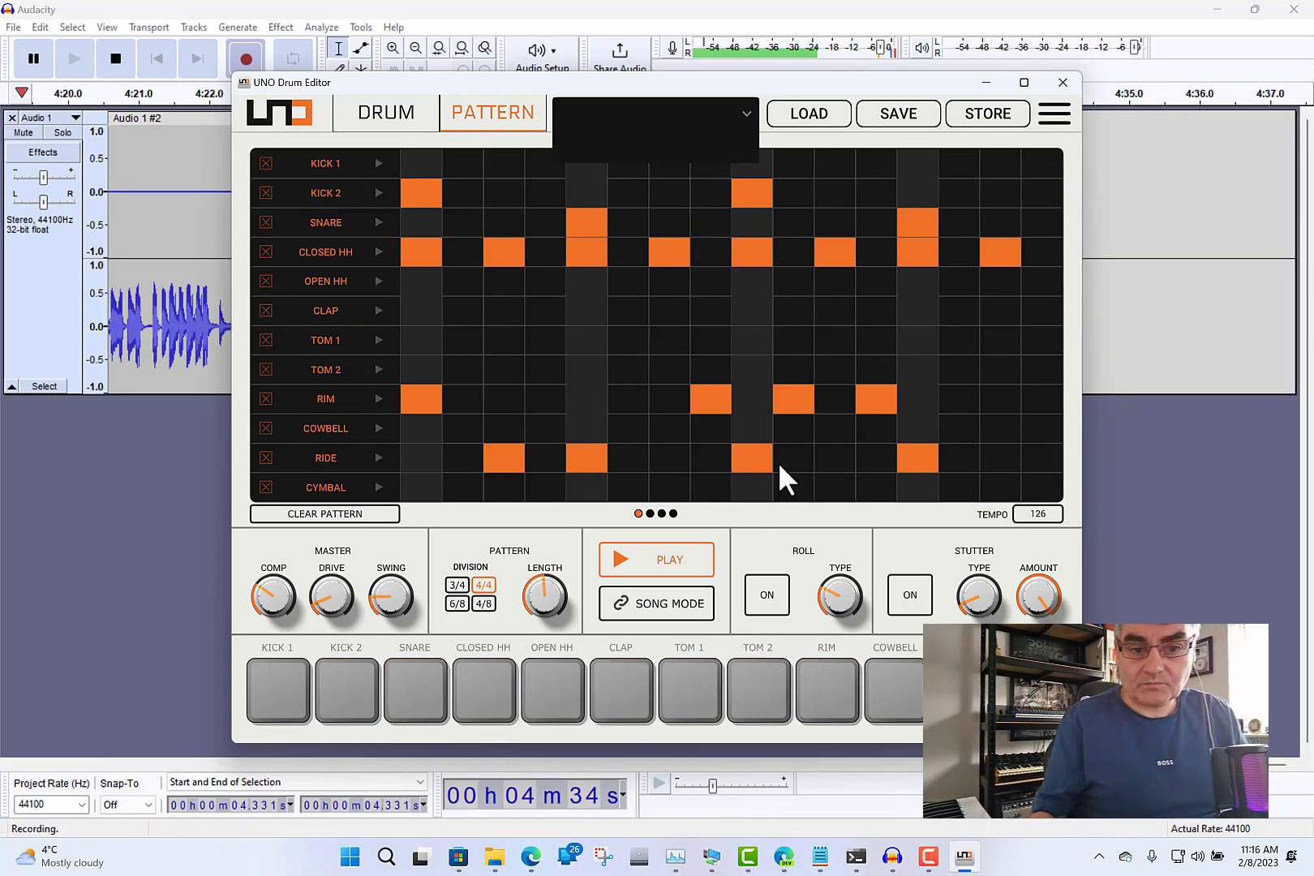
Switch to the TR505 script in Notepad and review its sample conversion lines, from the repack commands up to the Tom 1 section.
mouse_move(820, 856)
click(887, 782)
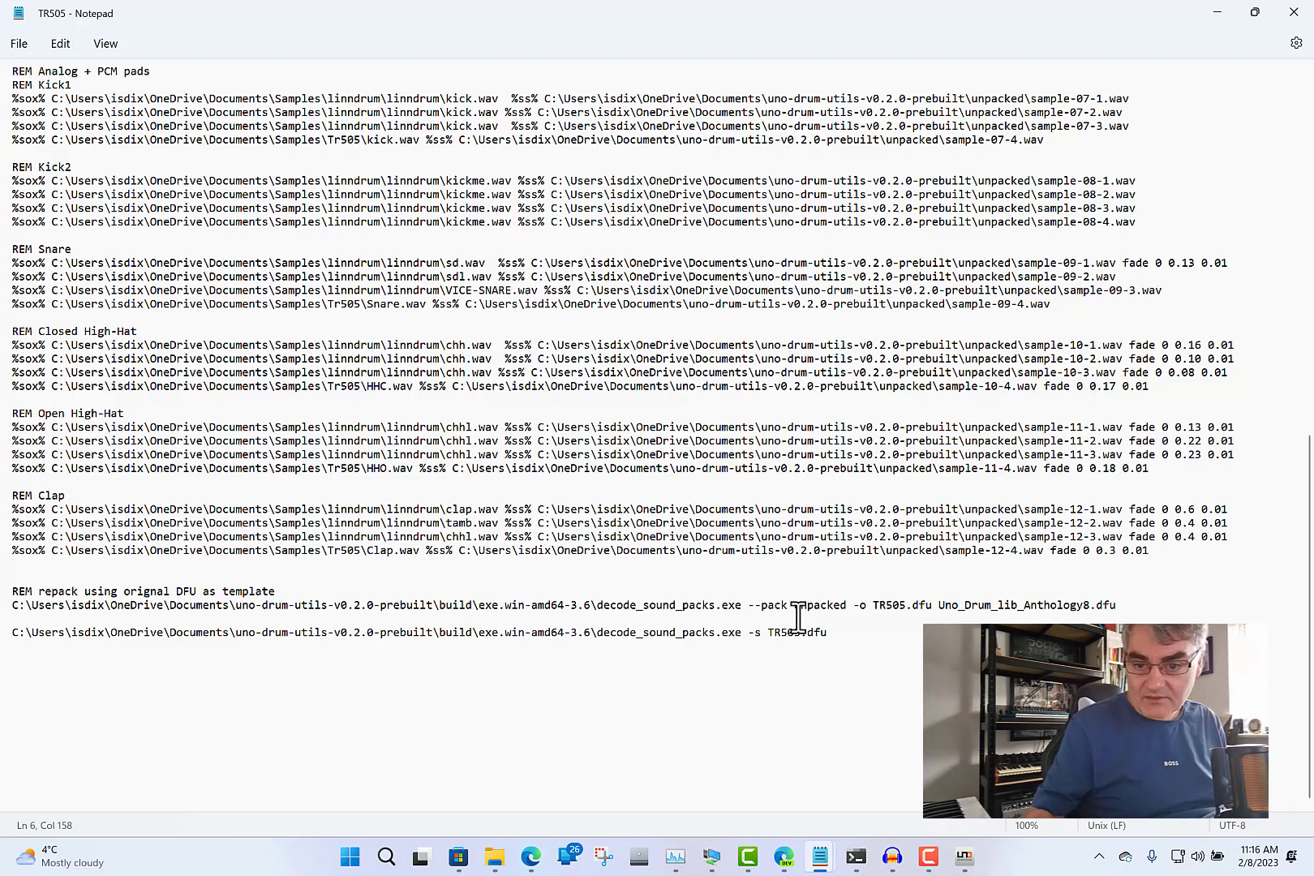
scroll(798, 618, up, 18)
scroll(799, 618, down, 14)
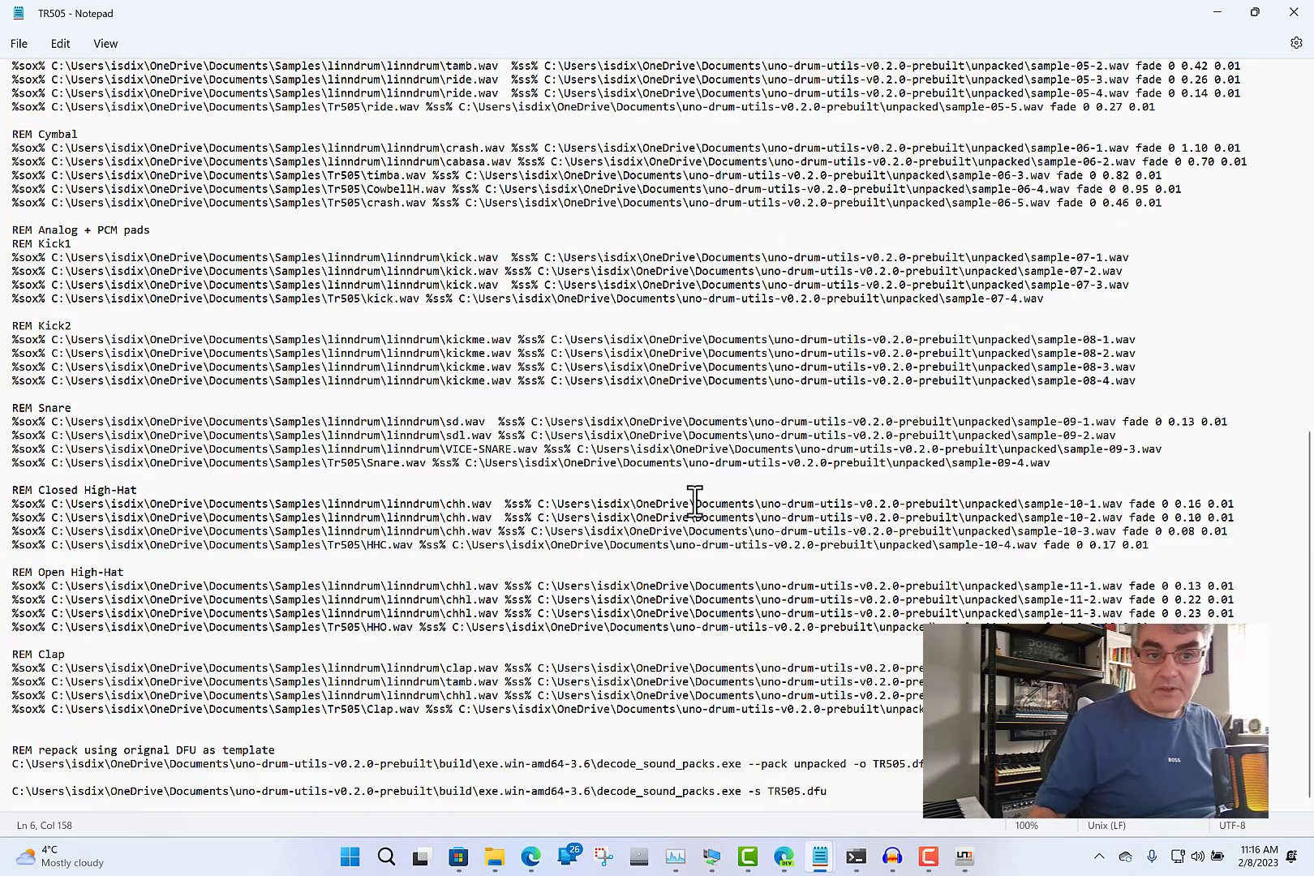
scroll(694, 501, up, 9)
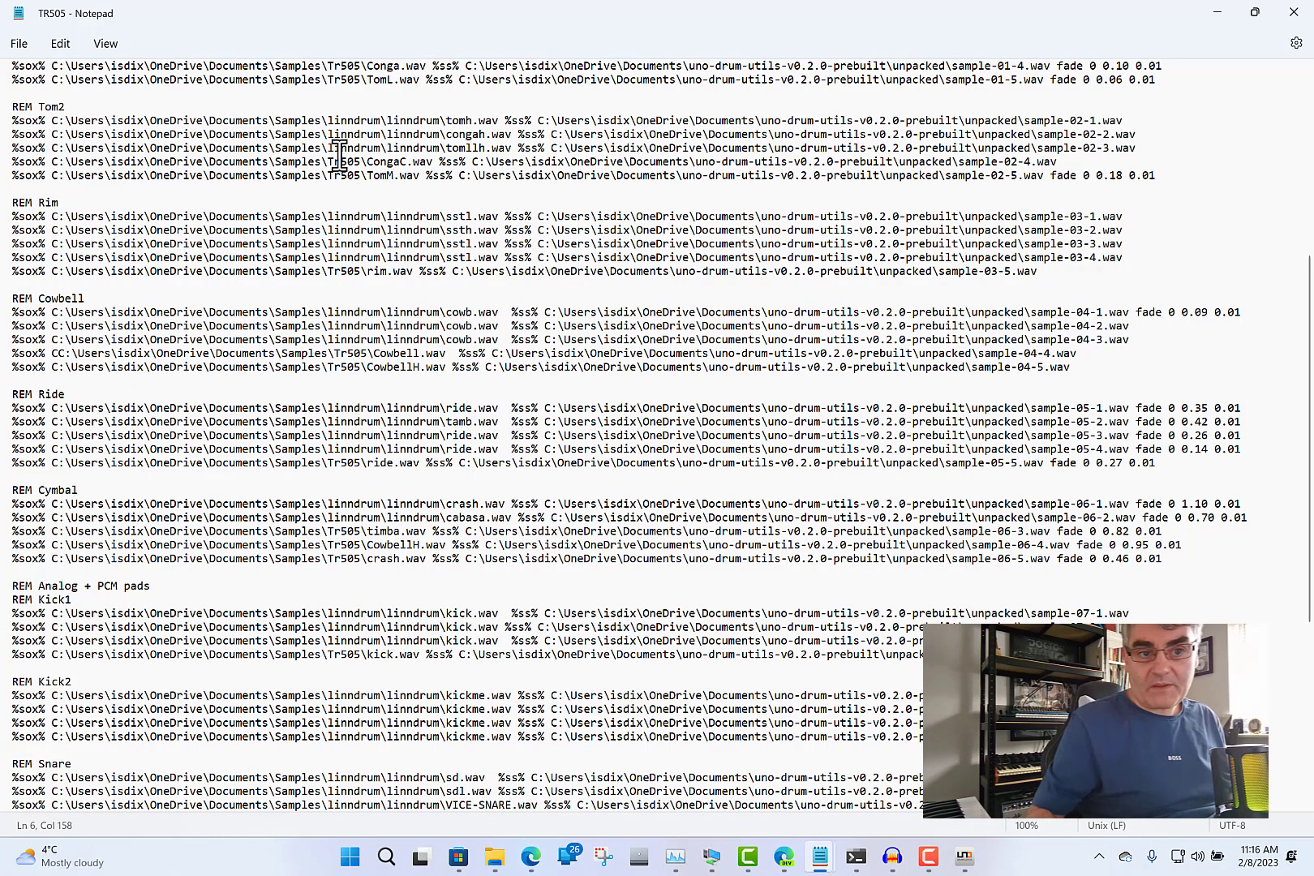
scroll(821, 138, up, 5)
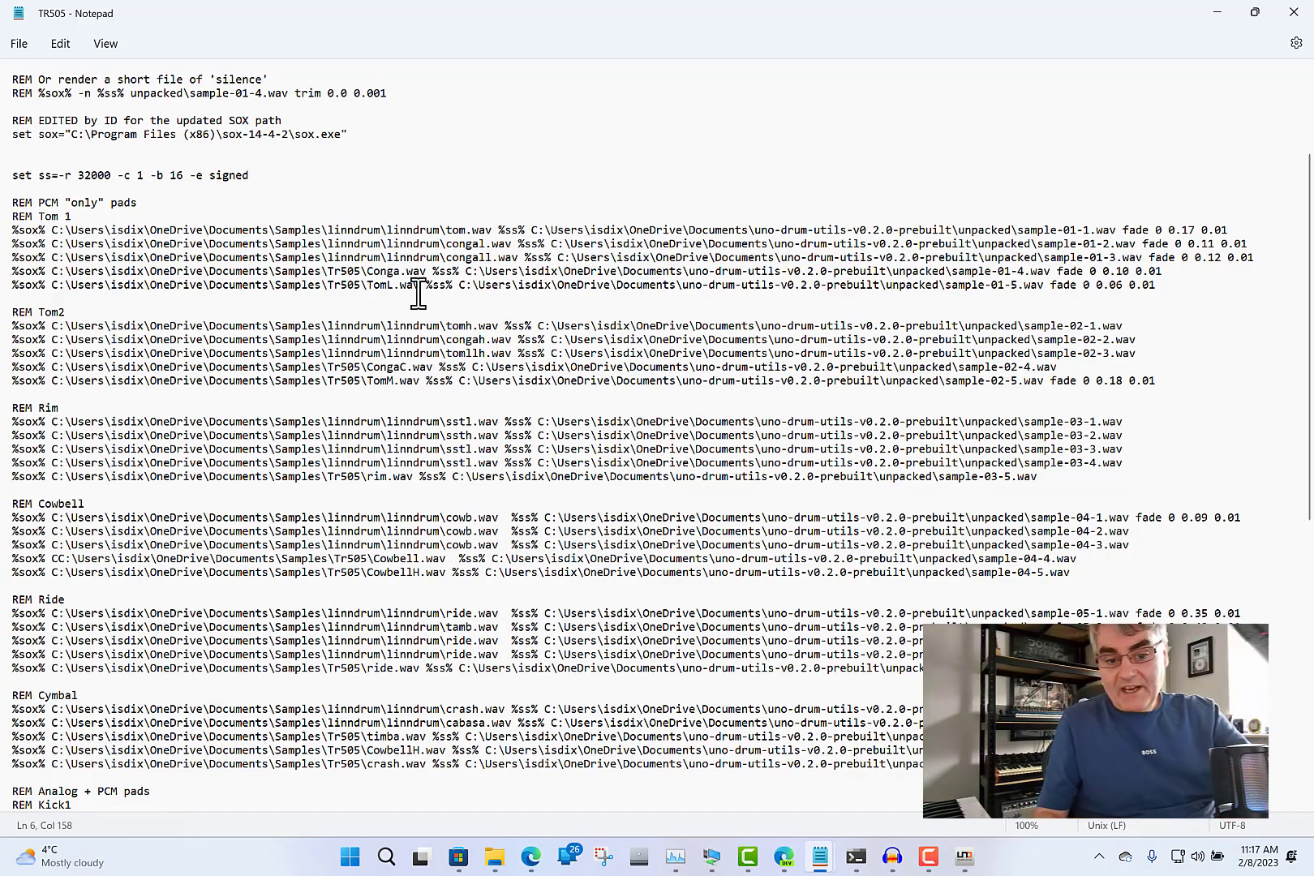
Switch to Edge to show the uno-drum-utils v0.2.0 release page on GitHub.
click(791, 866)
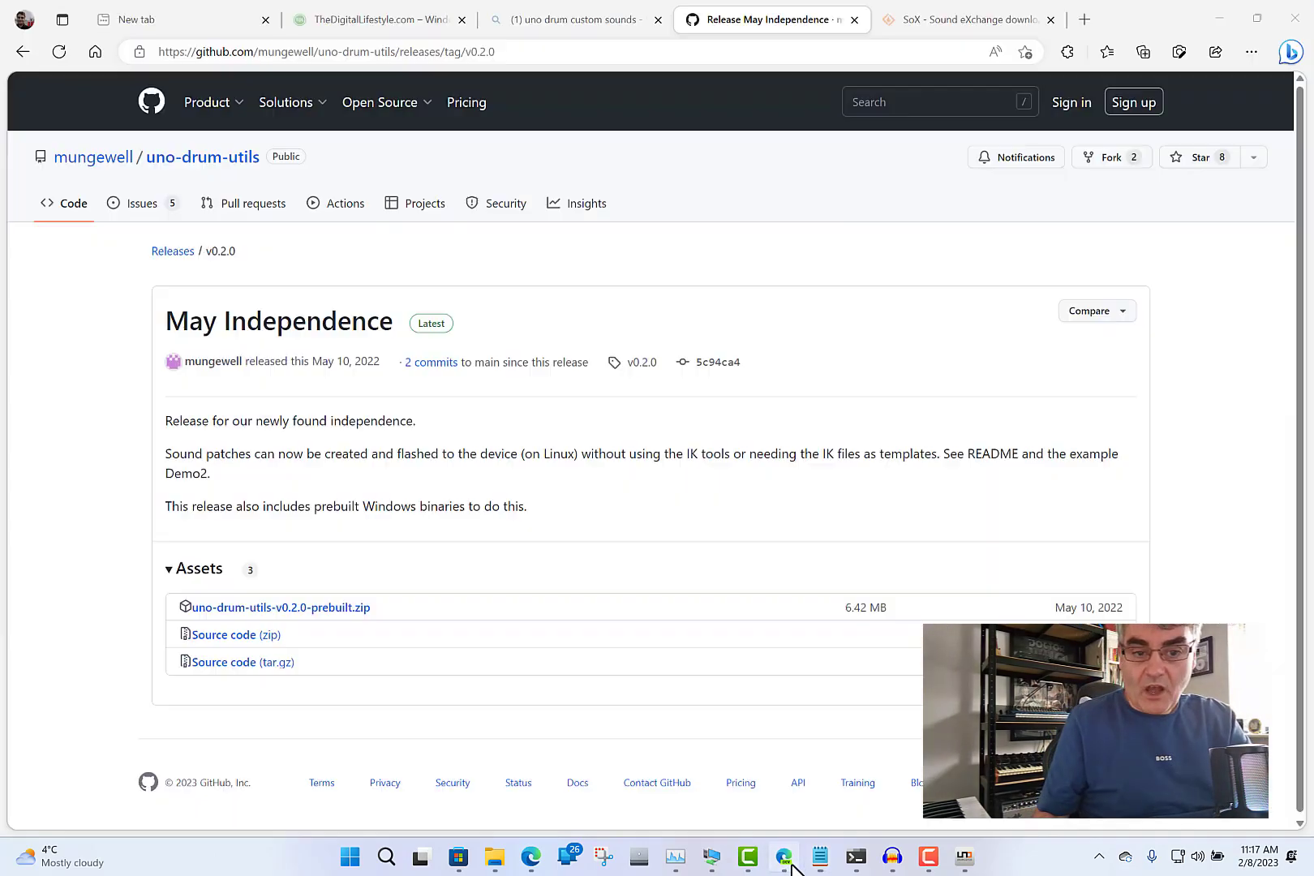